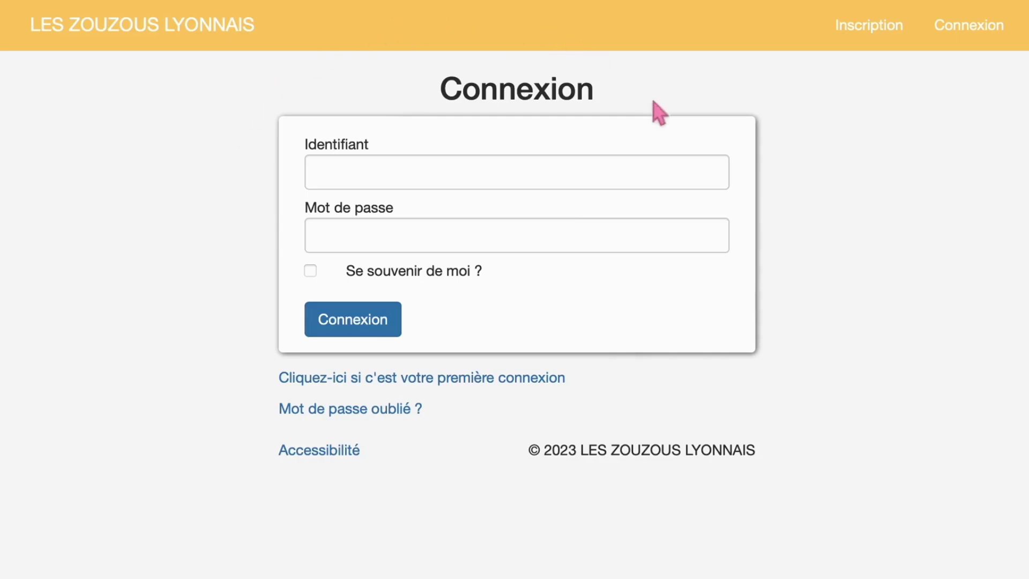
# - View the registration form, return to the login page and sign in to the extranet
pyautogui.click(868, 43)
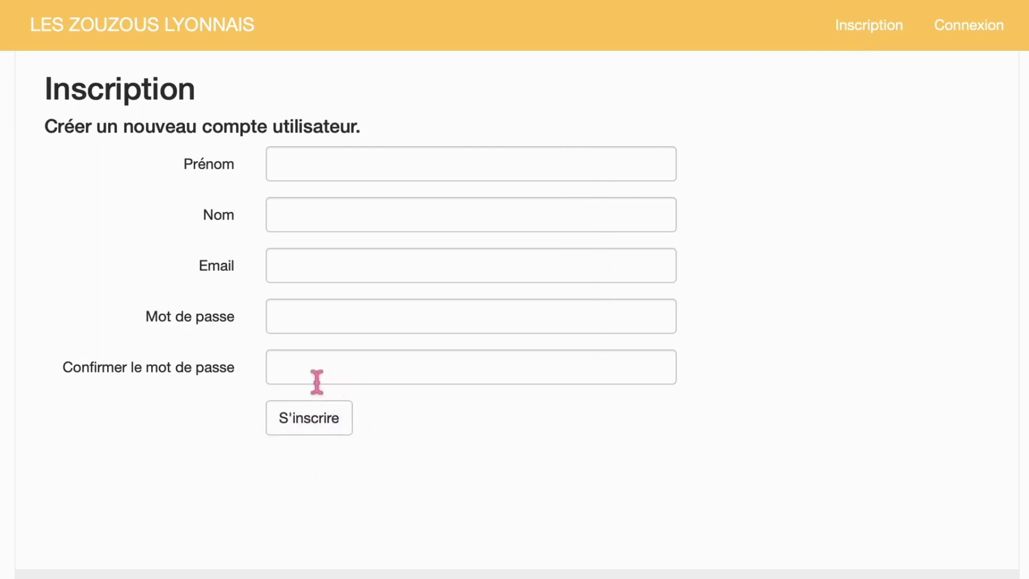
pyautogui.click(959, 39)
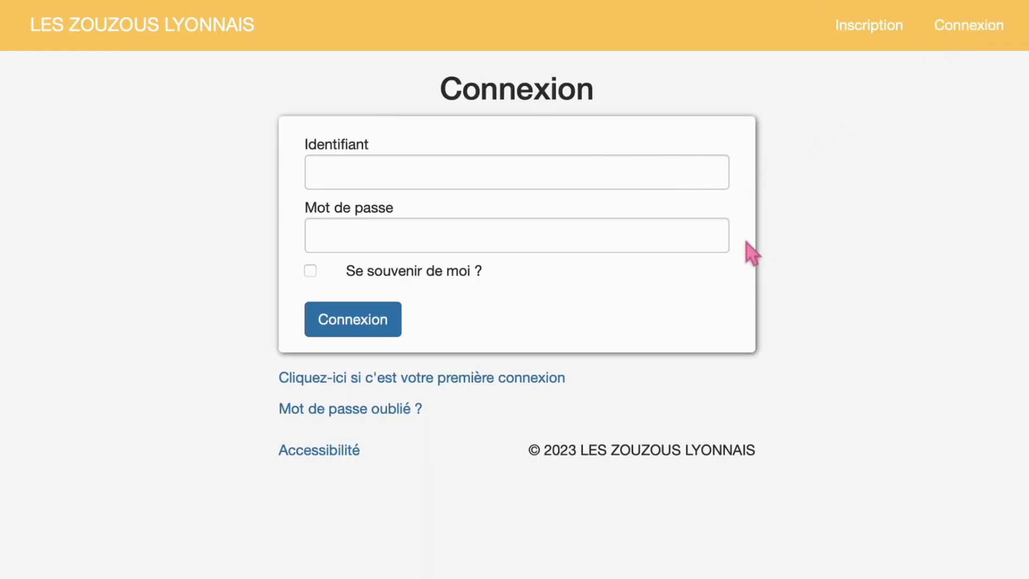
pyautogui.click(336, 324)
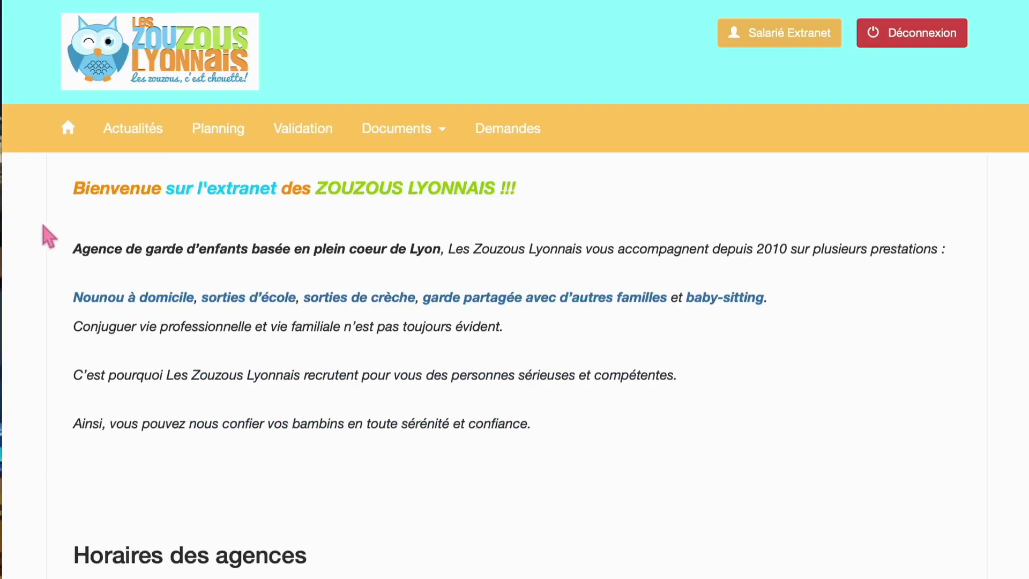
# - Look through the extranet's home page, including the welcome text and the agency opening hours
pyautogui.scroll(-2, 78, 140)
pyautogui.scroll(2, 80, 142)
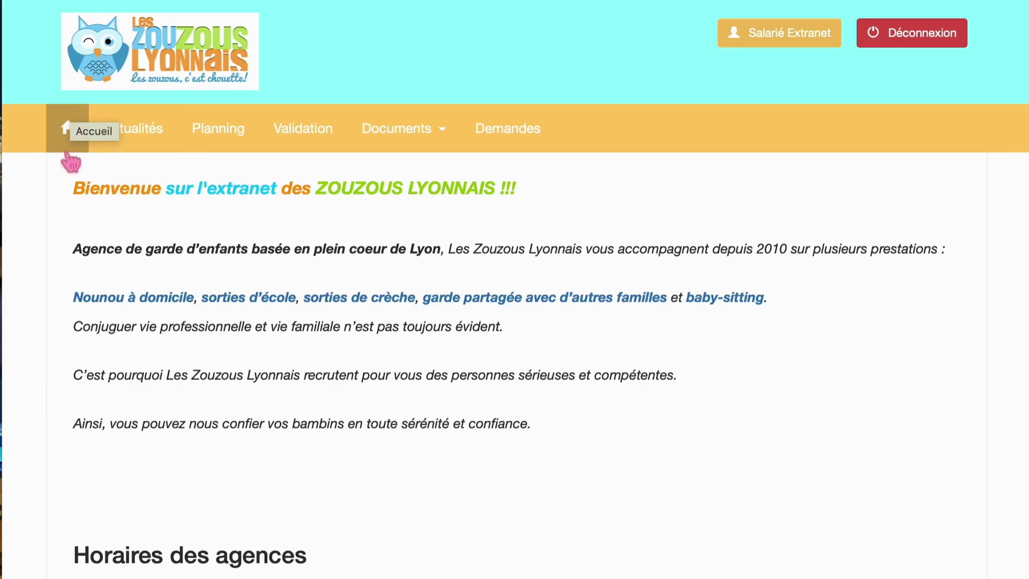
pyautogui.scroll(-3, 209, 445)
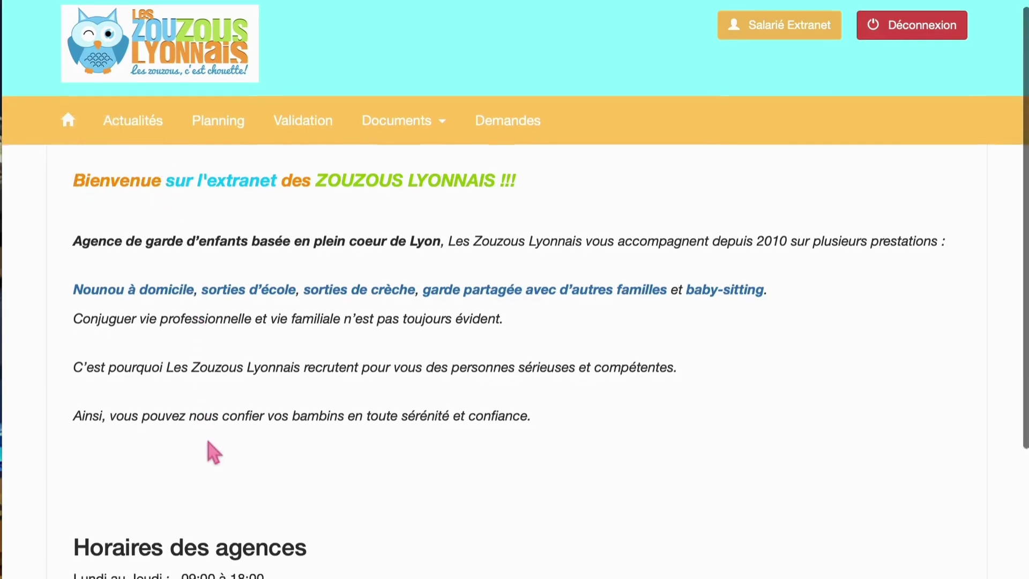
pyautogui.scroll(3, 209, 445)
# - Open the Actualités page and read the extranet news and service information
pyautogui.click(155, 141)
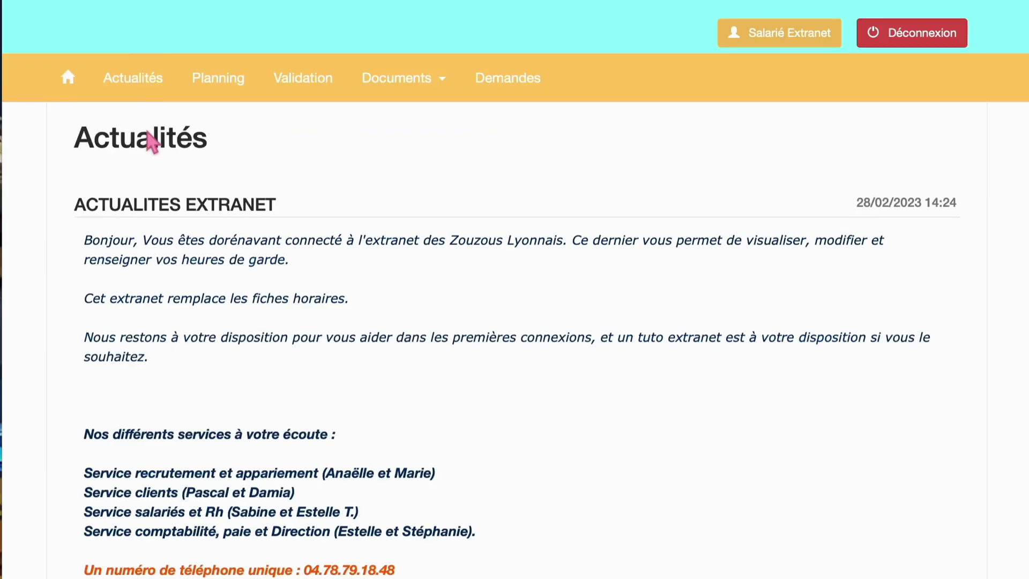
pyautogui.scroll(-2, 194, 335)
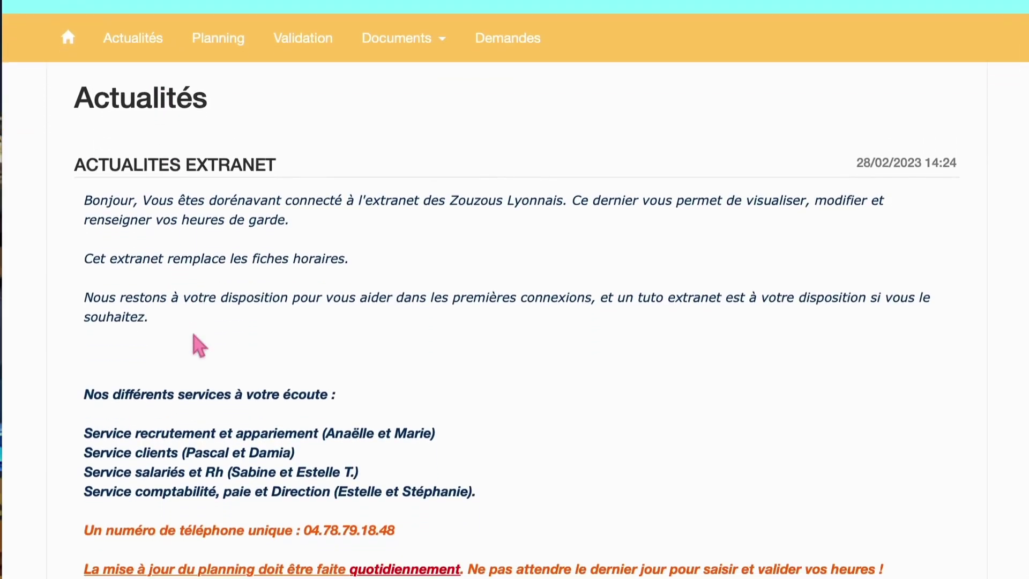
pyautogui.scroll(-2, 208, 452)
pyautogui.scroll(3, 208, 455)
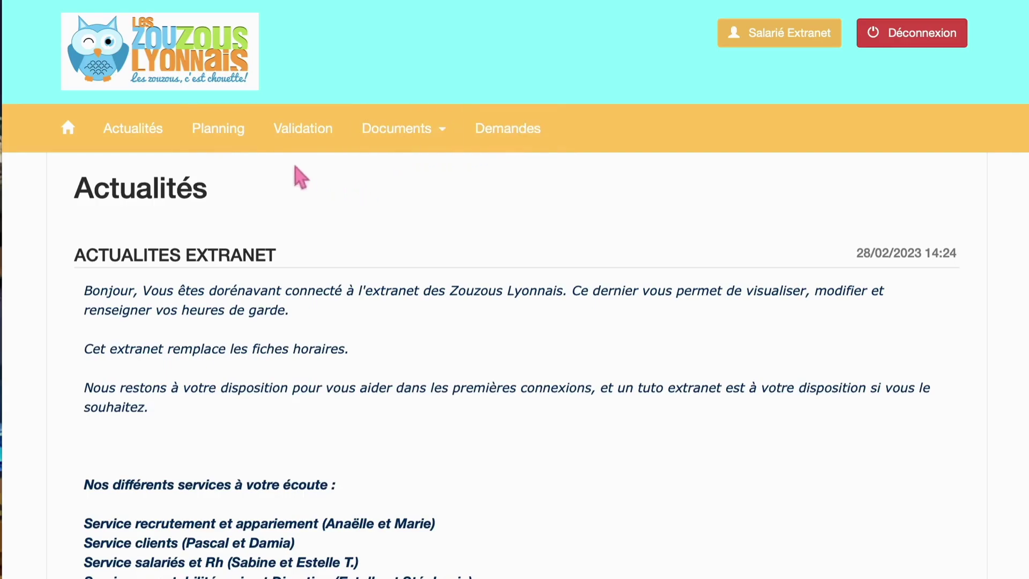
# - Browse the Planning, Validation and Demandes pages and return to the home page
pyautogui.click(239, 142)
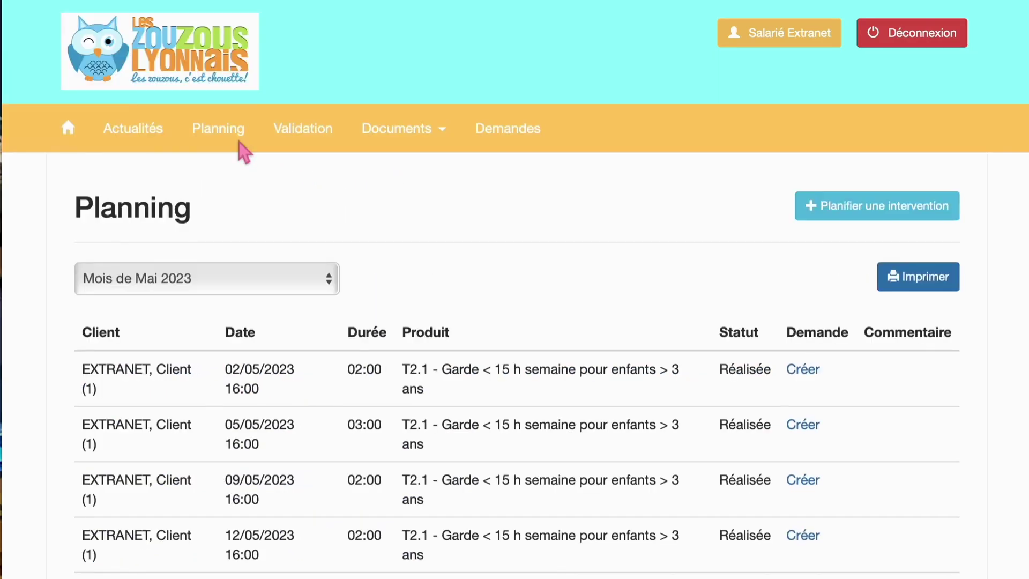
pyautogui.click(321, 131)
pyautogui.click(489, 134)
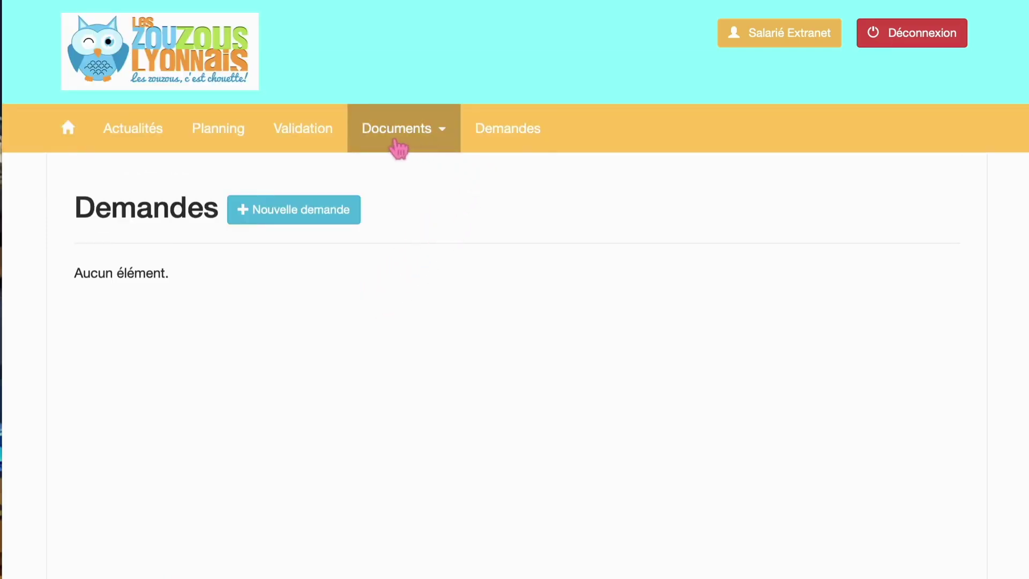
pyautogui.click(78, 138)
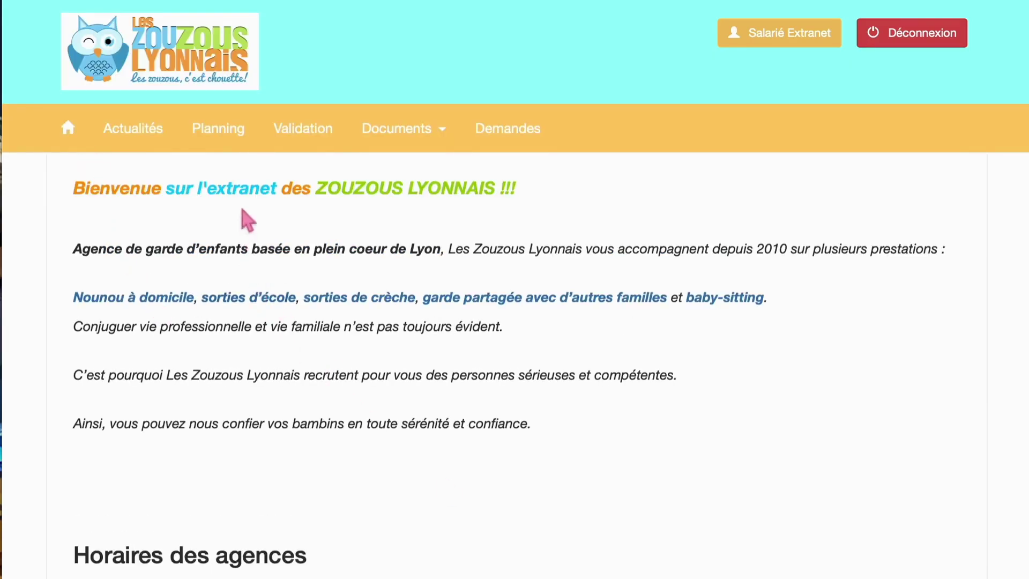
# - Open the Planning page and review the list of interventions for Mai 2023
pyautogui.click(208, 142)
pyautogui.scroll(-5, 449, 279)
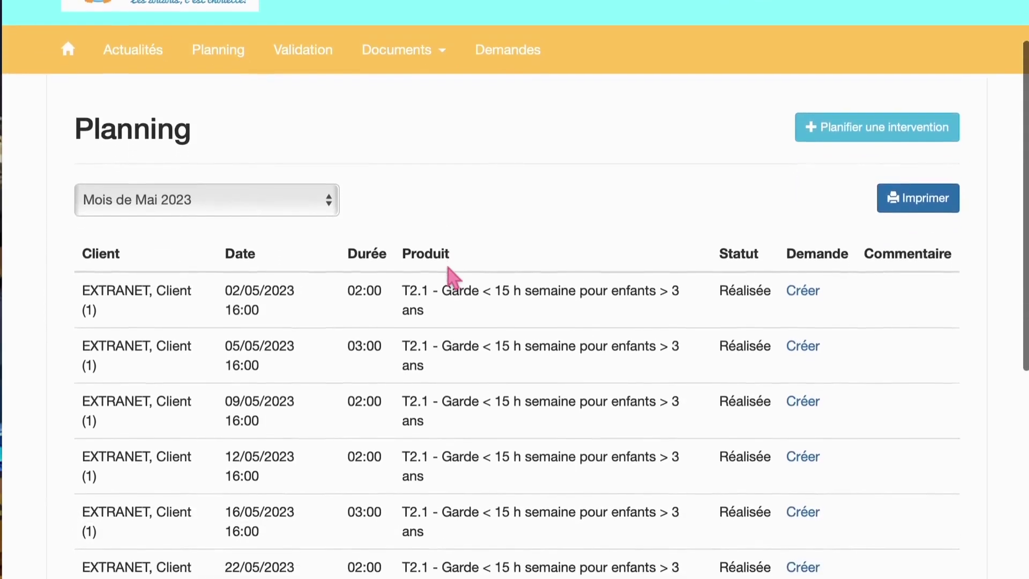
pyautogui.scroll(-2, 449, 274)
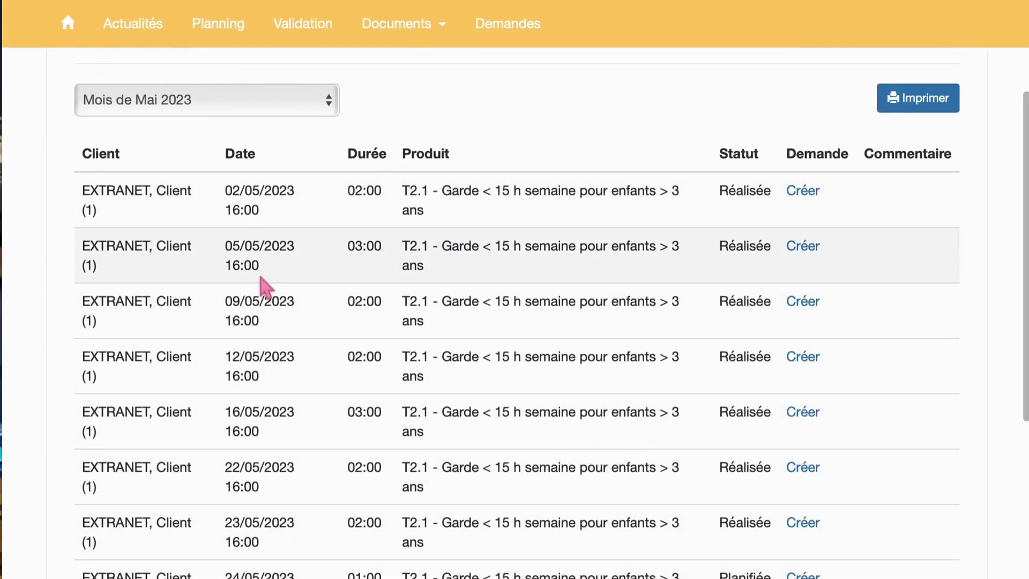
pyautogui.scroll(4, 485, 285)
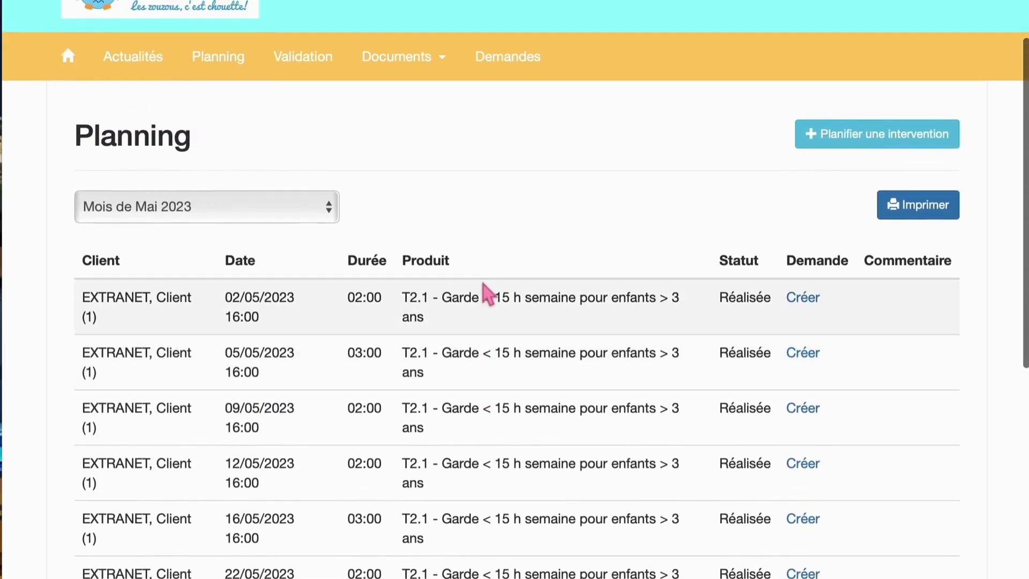
# - Check the monthly and weekly period choices for the planning, keeping Mois de Mai 2023
pyautogui.click(328, 213)
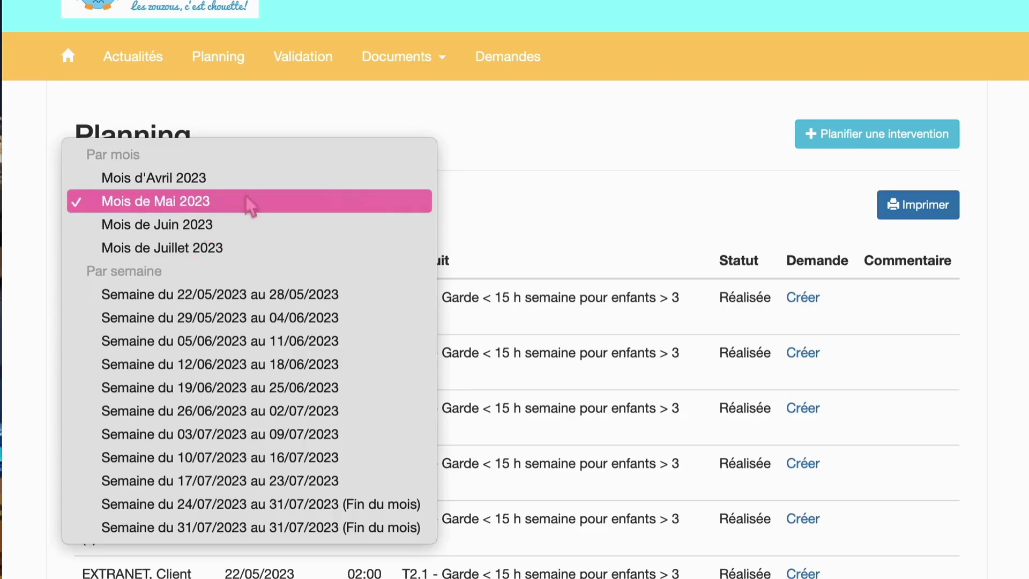
pyautogui.click(494, 216)
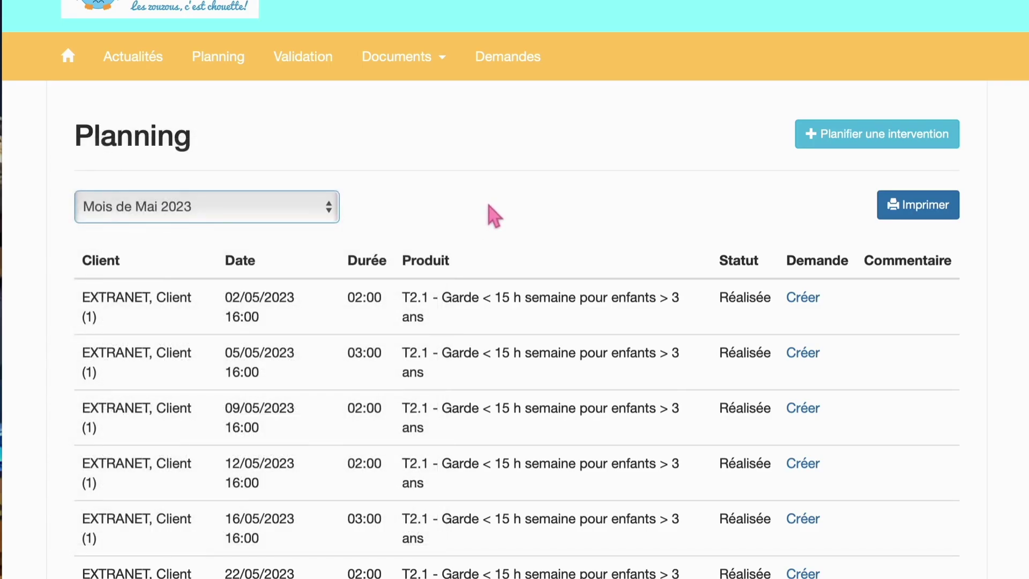
pyautogui.scroll(-1, 493, 216)
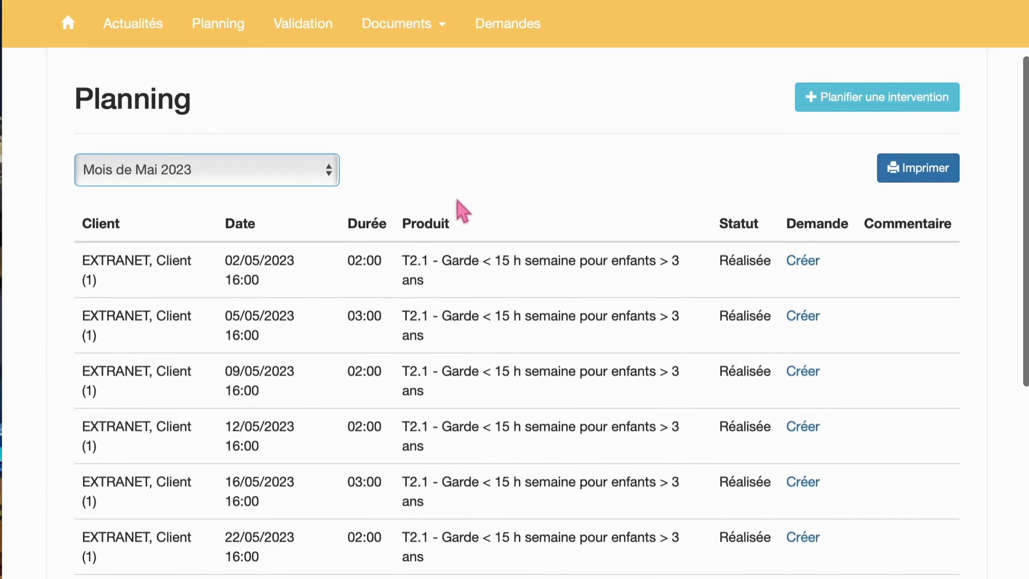
pyautogui.click(332, 176)
pyautogui.click(501, 213)
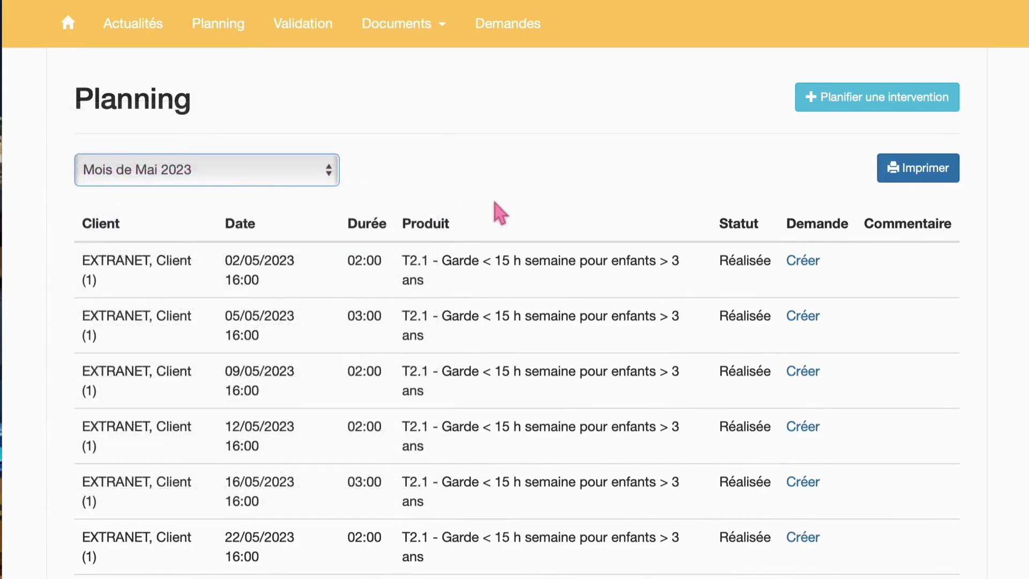
# - Look over the May 2023 interventions and their entries in the Statut column
pyautogui.scroll(-2, 500, 214)
pyautogui.scroll(-3, 329, 464)
pyautogui.scroll(5, 329, 464)
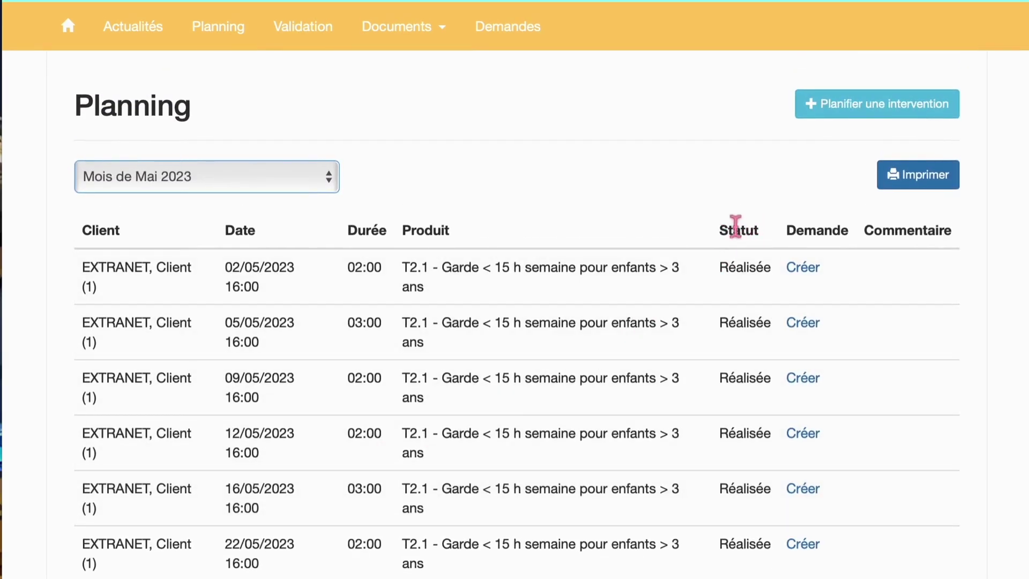
pyautogui.scroll(-2, 751, 449)
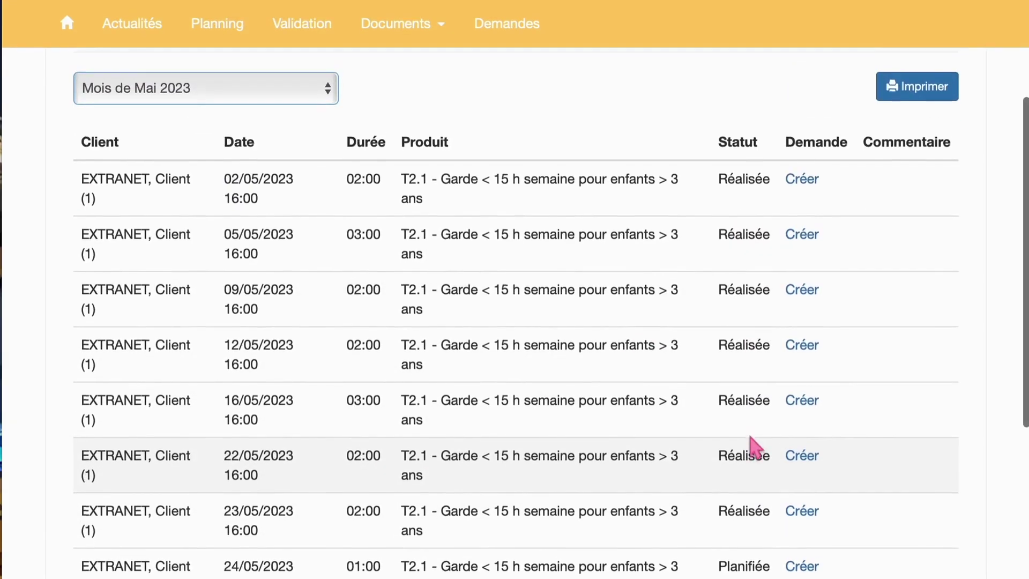
pyautogui.scroll(1, 751, 431)
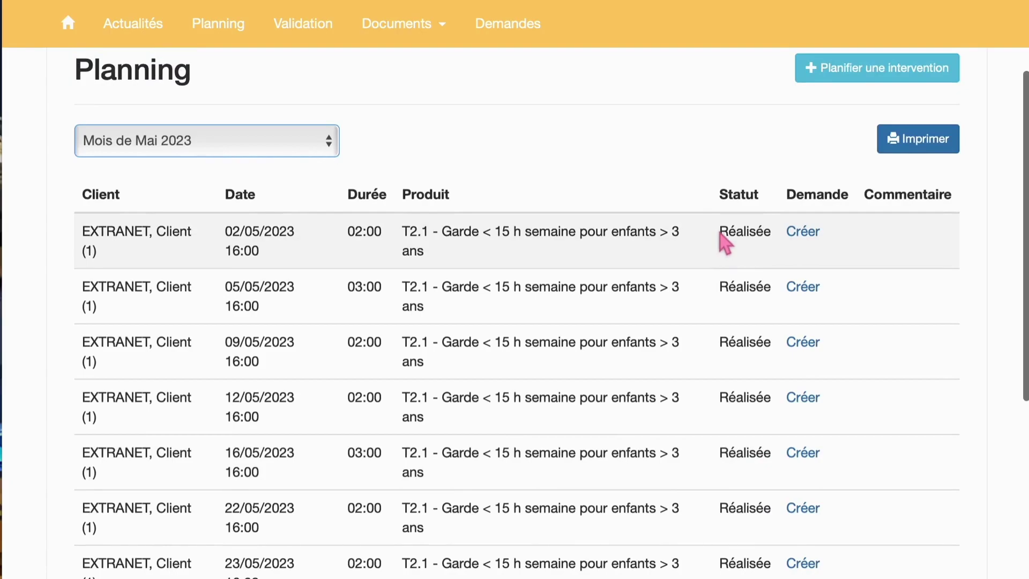
# - Compare the Réalisée status of the 02/05/2023 intervention with the Planifiée status of the 24/05/2023 one
pyautogui.doubleClick(734, 236)
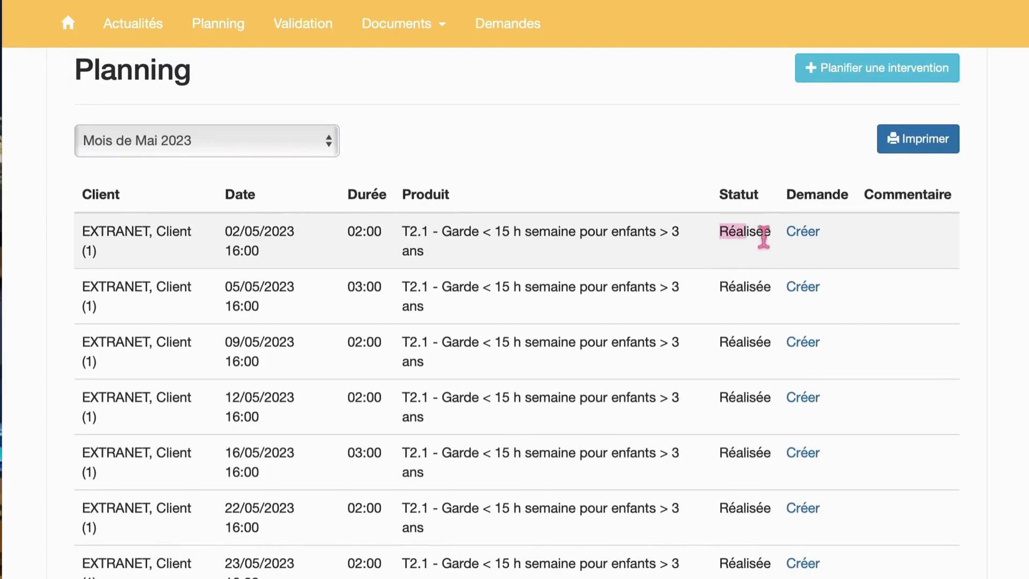
pyautogui.scroll(-4, 758, 429)
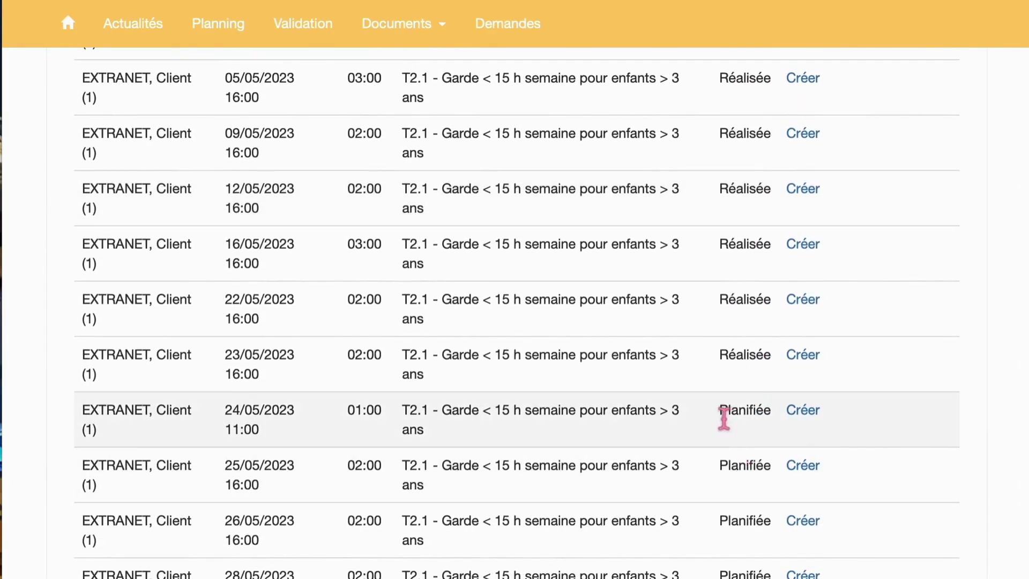
pyautogui.moveTo(719, 413); pyautogui.dragTo(777, 412)
pyautogui.scroll(3, 730, 340)
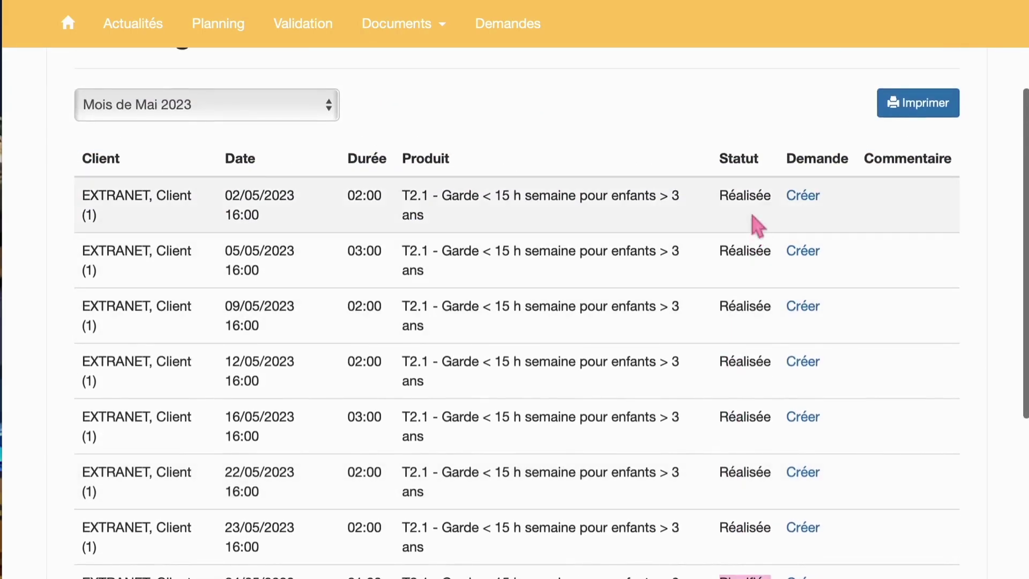
pyautogui.doubleClick(742, 196)
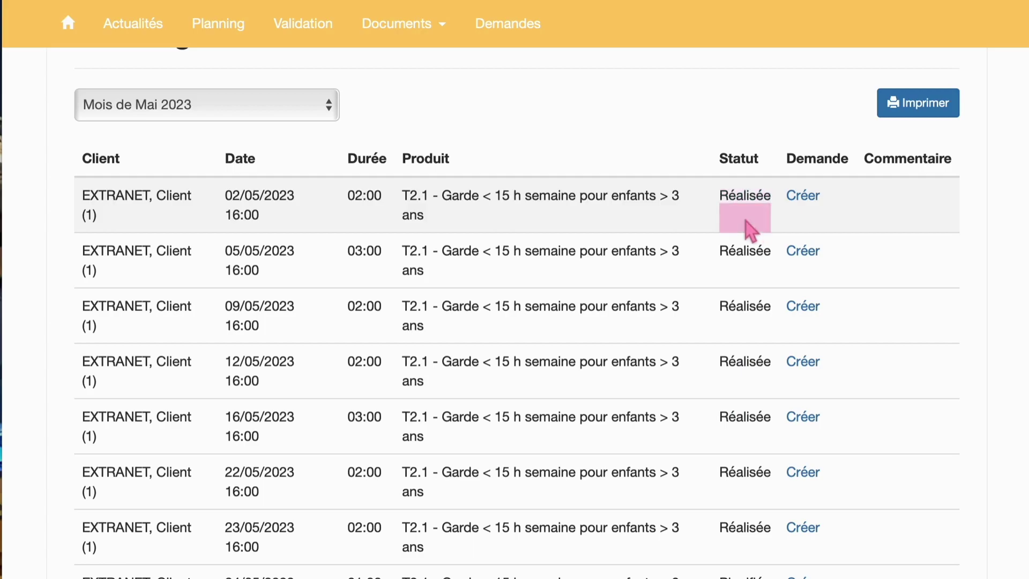
pyautogui.click(697, 199)
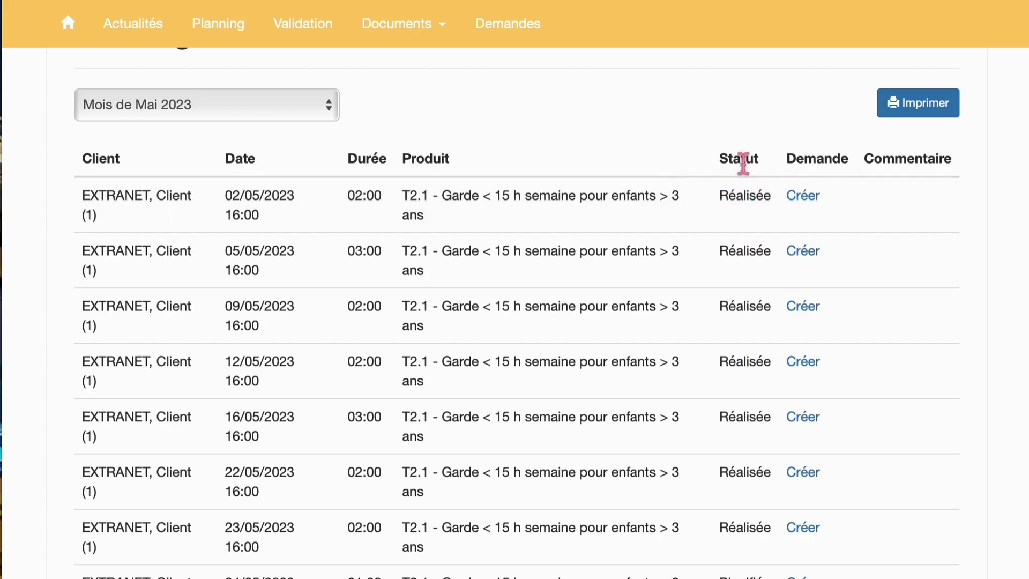
pyautogui.scroll(-2, 654, 420)
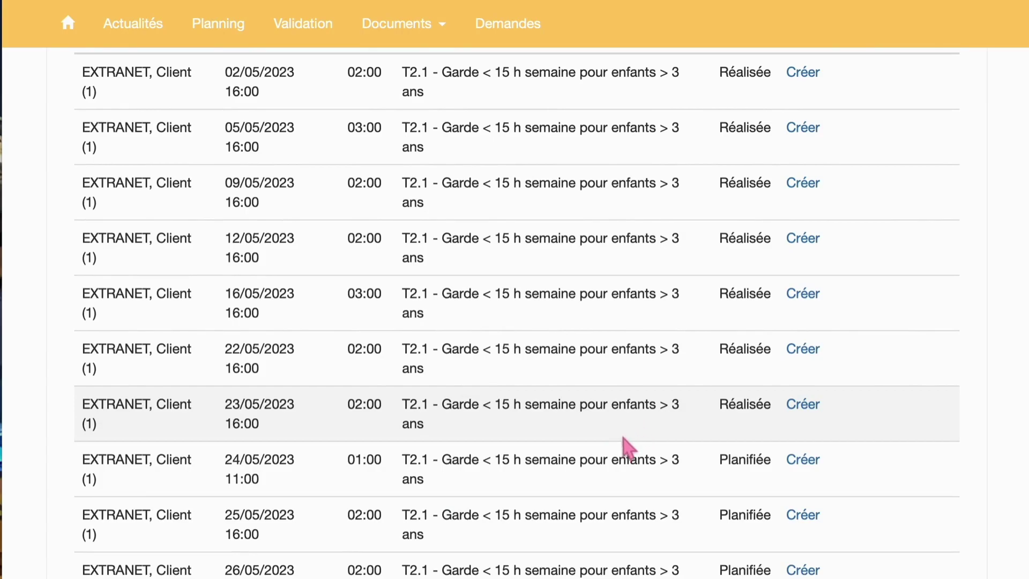
pyautogui.moveTo(716, 464); pyautogui.dragTo(762, 464)
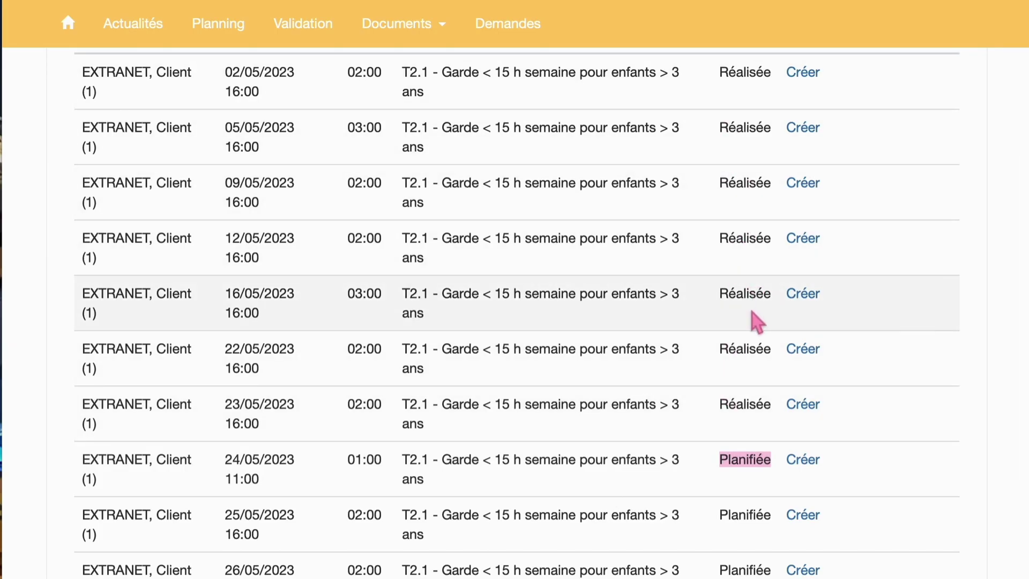
pyautogui.scroll(-1, 668, 459)
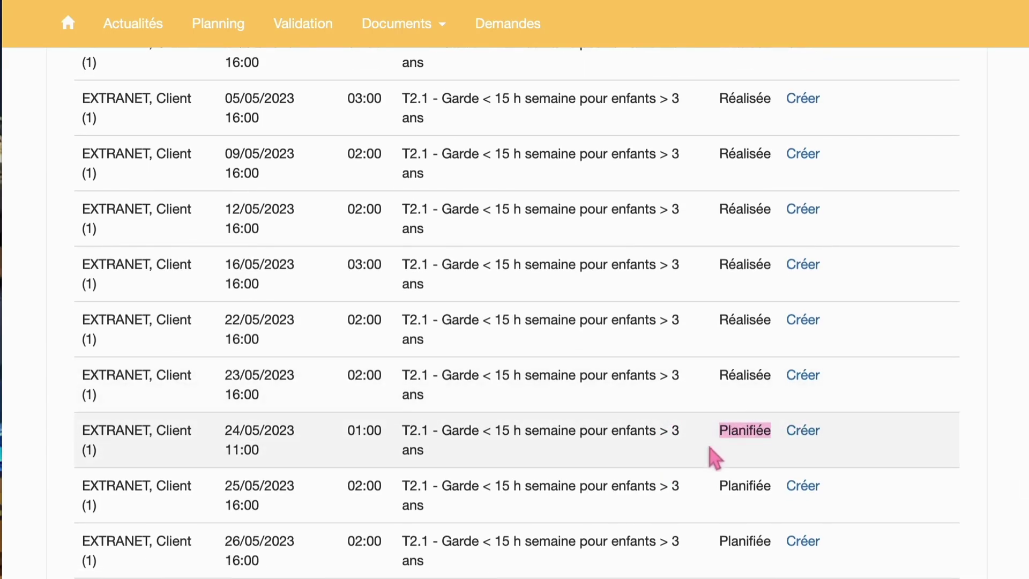
pyautogui.click(974, 457)
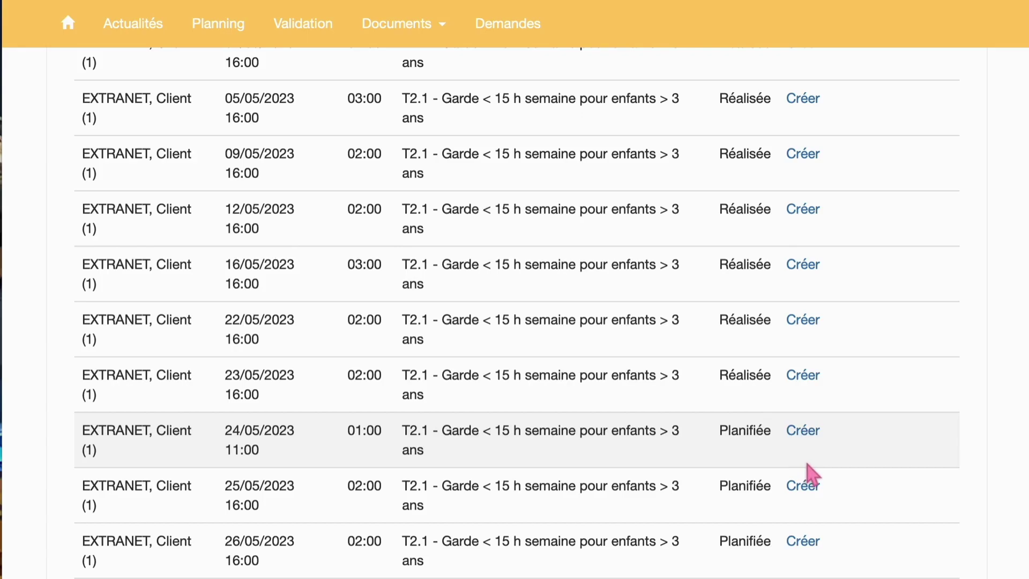
# - Start planning a new intervention and set its start date to 28/05/2023
pyautogui.scroll(6, 747, 432)
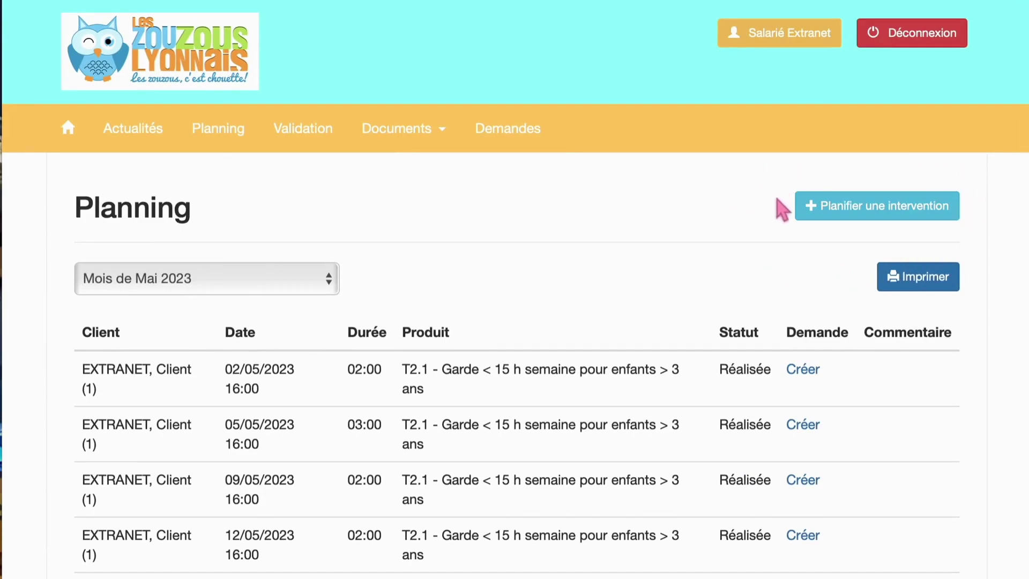
pyautogui.click(871, 211)
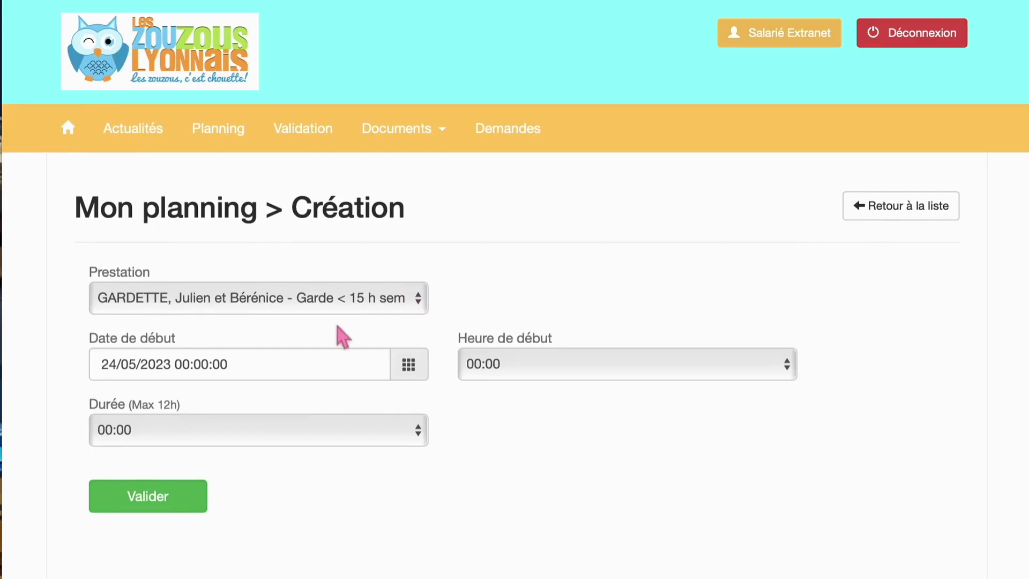
pyautogui.click(121, 368)
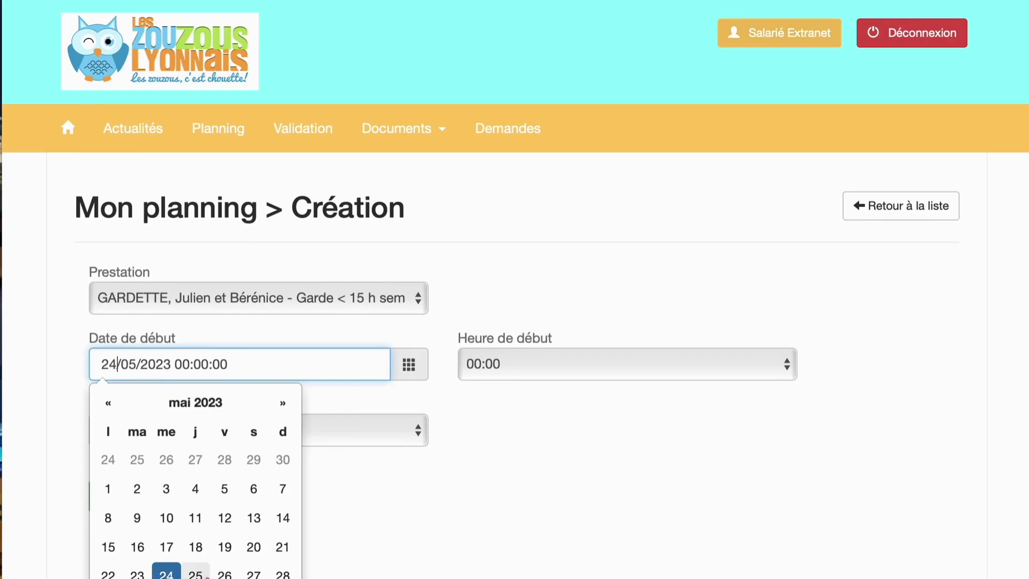
pyautogui.click(283, 573)
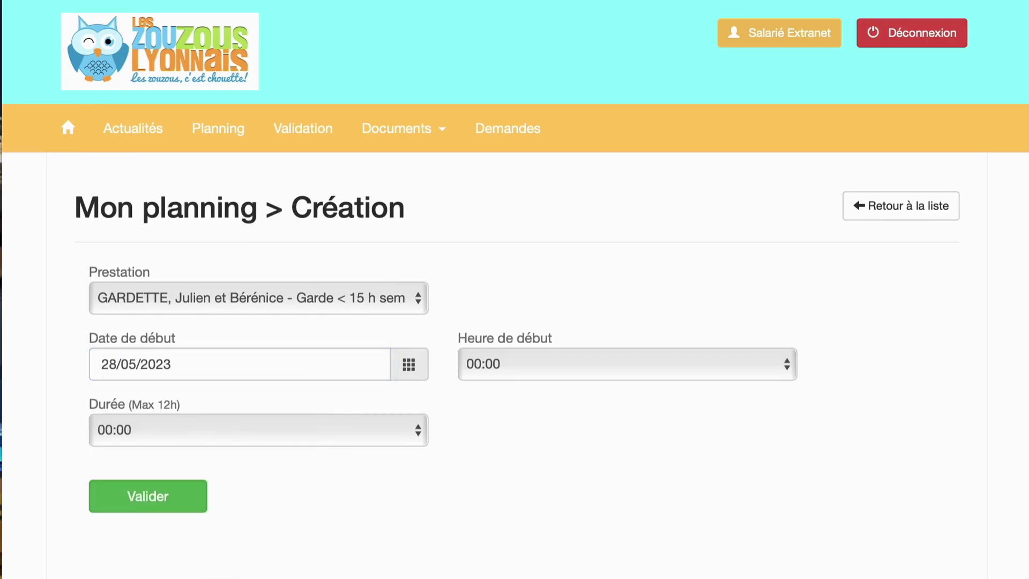
# - Set the intervention's start time to 16:00 and its duration to 02:00
pyautogui.click(483, 382)
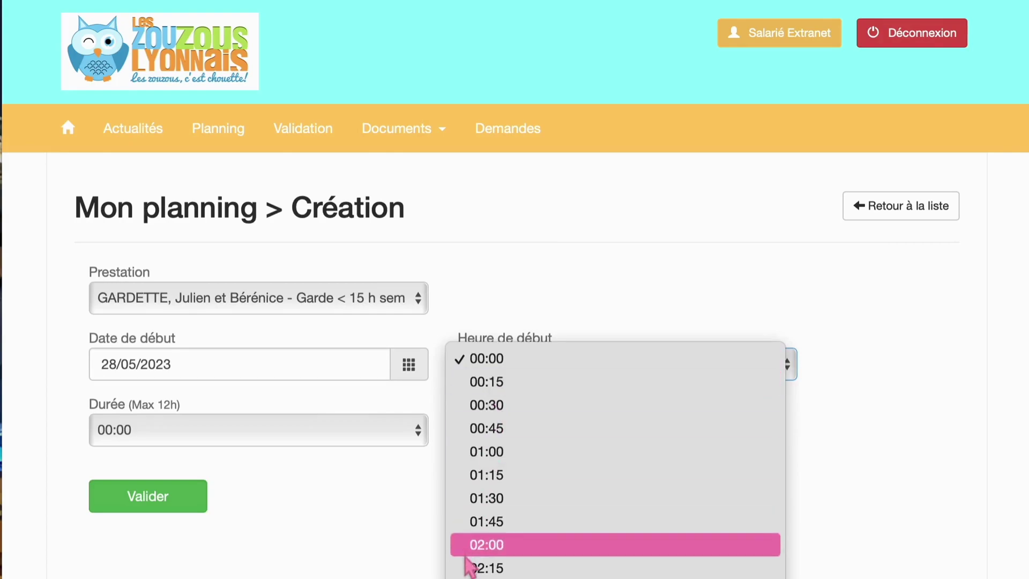
pyautogui.scroll(-10, 467, 558)
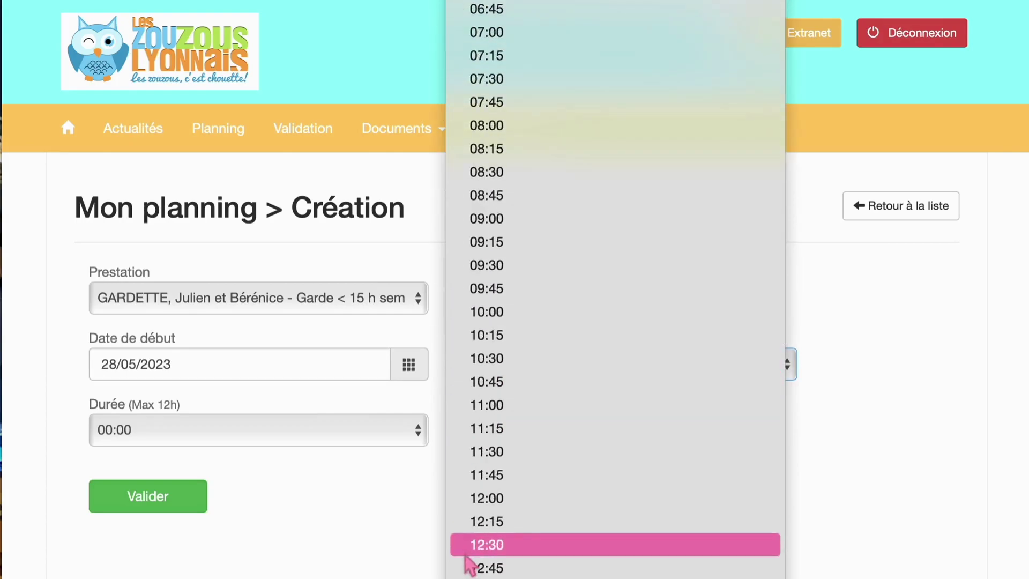
pyautogui.scroll(-8, 524, 501)
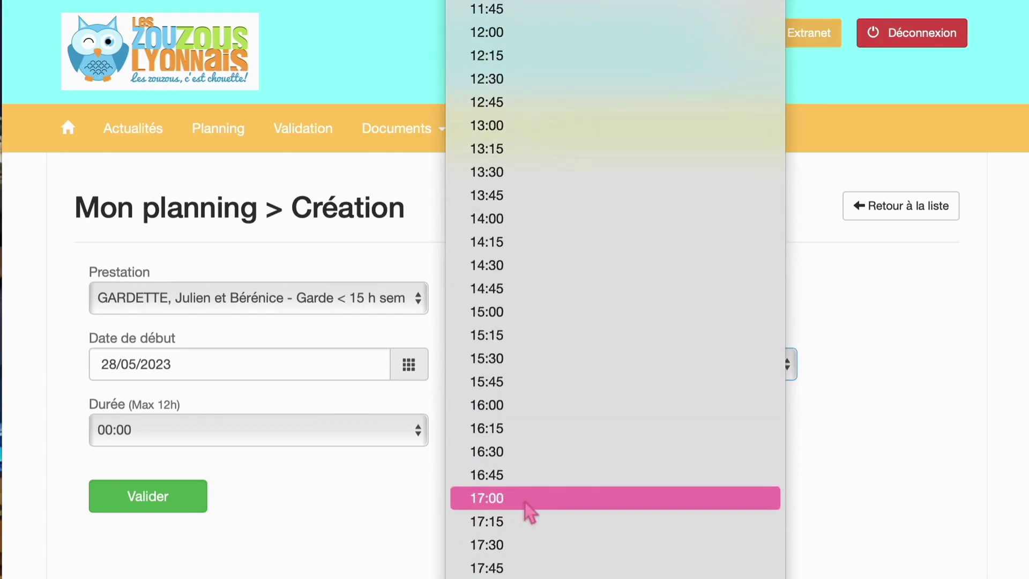
pyautogui.click(513, 409)
pyautogui.click(373, 432)
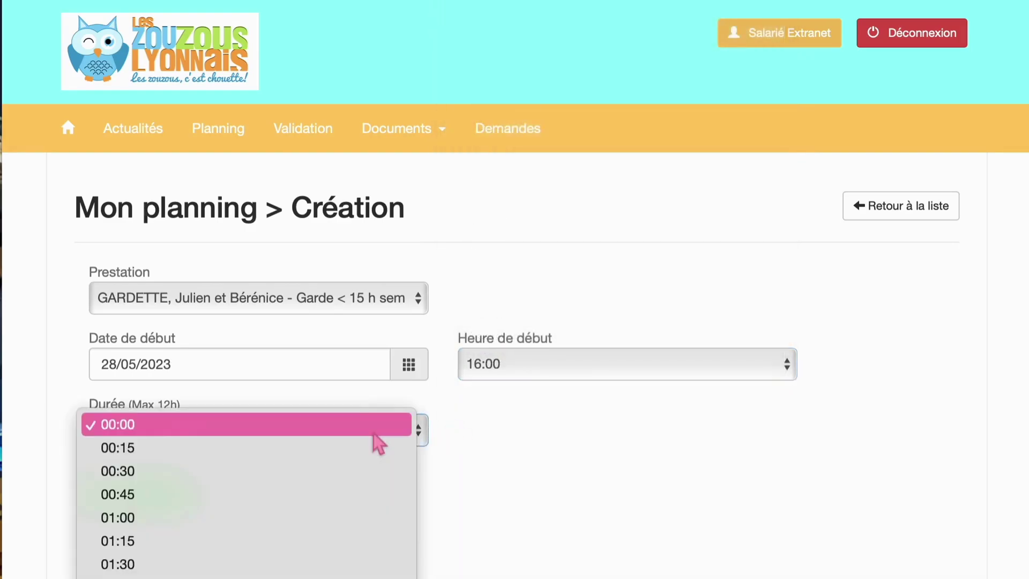
pyautogui.scroll(-5, 268, 515)
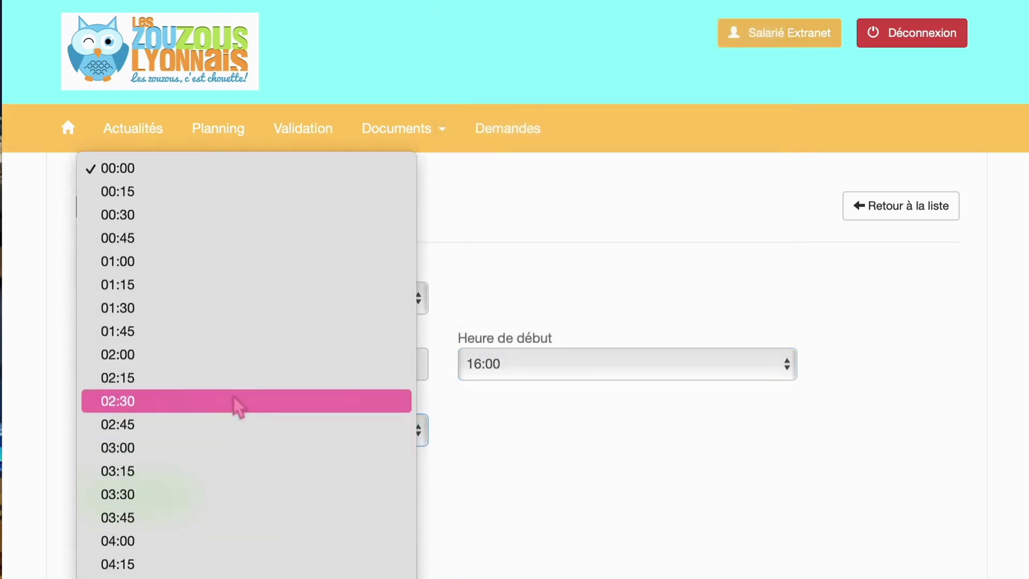
pyautogui.click(216, 357)
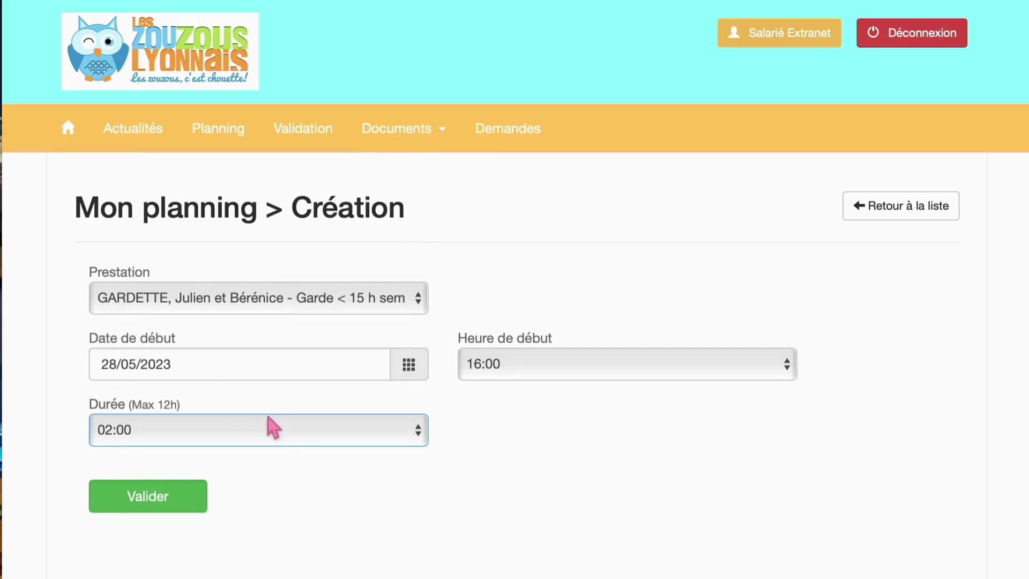
# - Choose the EXTRANET, Client service "Garde < 15 h semaine pour enfants > 3 ans" and validate the new intervention
pyautogui.click(284, 308)
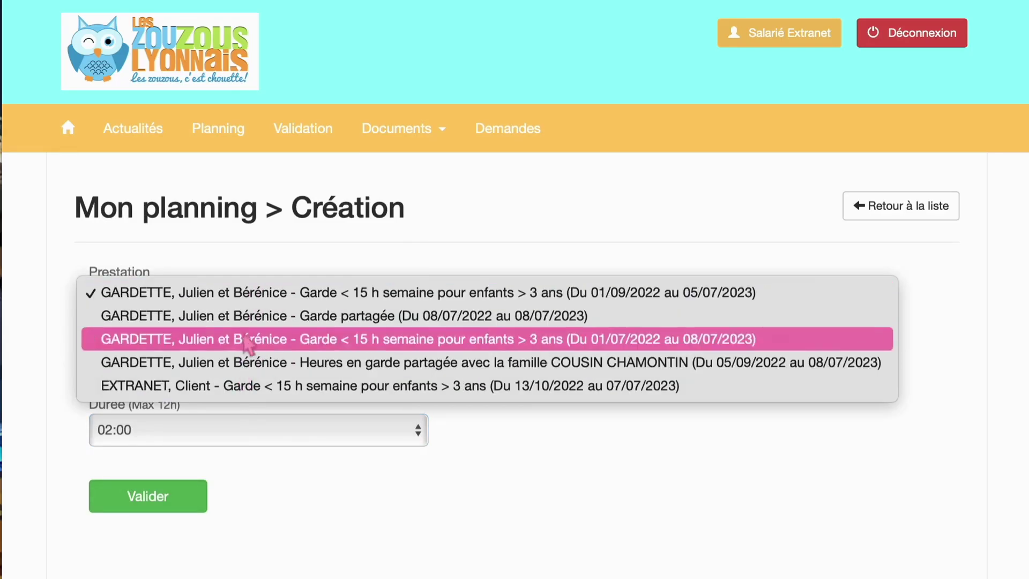
pyautogui.click(445, 394)
pyautogui.click(513, 445)
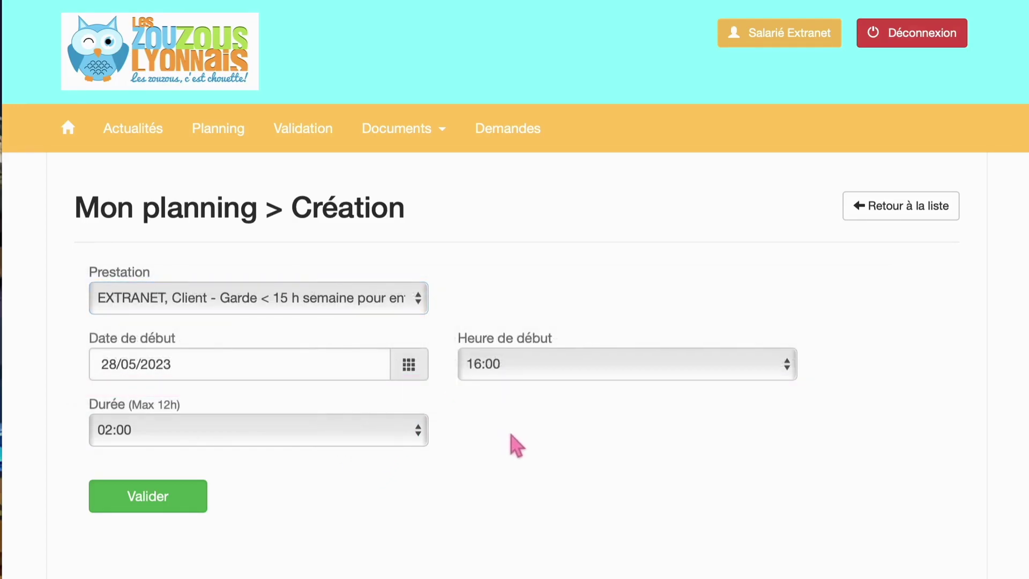
pyautogui.click(205, 504)
pyautogui.scroll(-1, 557, 375)
pyautogui.scroll(-8, 560, 364)
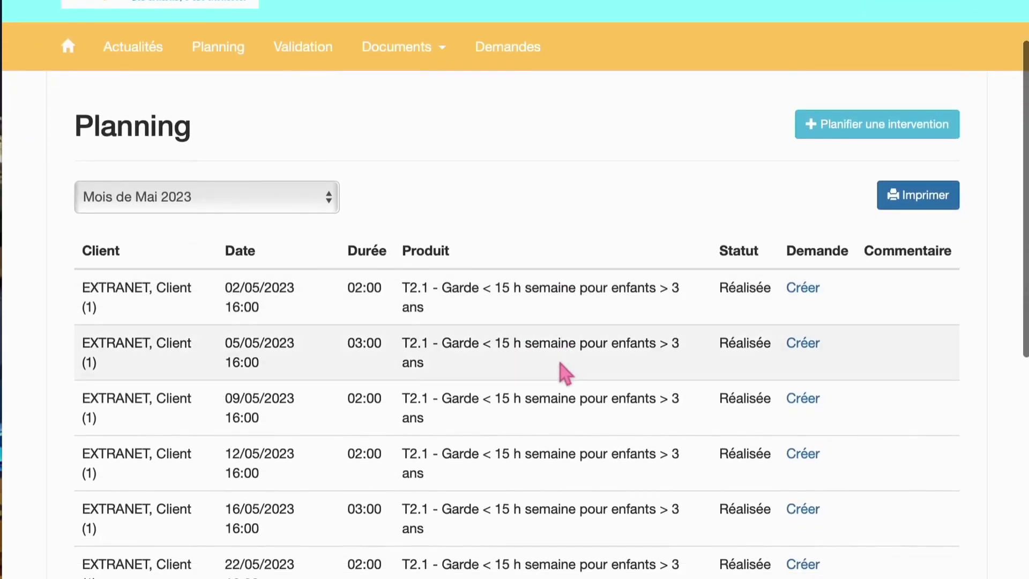
pyautogui.scroll(-2, 561, 363)
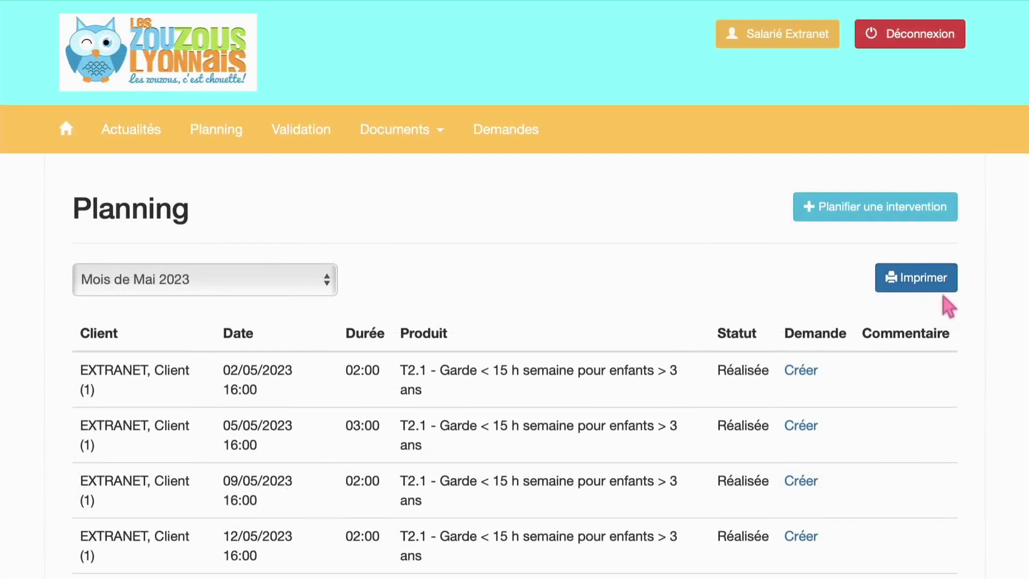
# - Print the Mai 2023 planning, allowing the download, and check the interventions on the 28th in the document
pyautogui.click(935, 288)
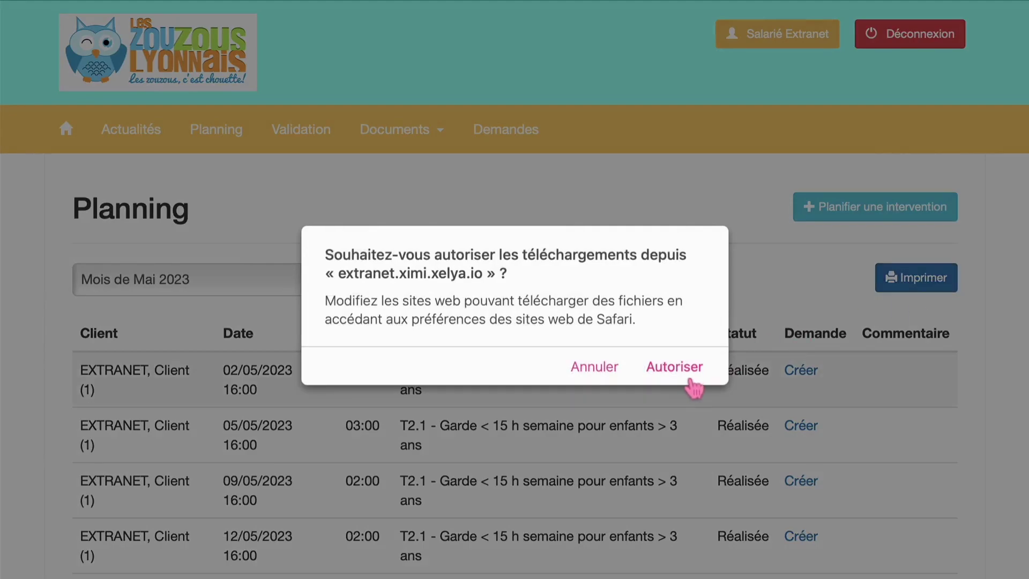
pyautogui.click(677, 430)
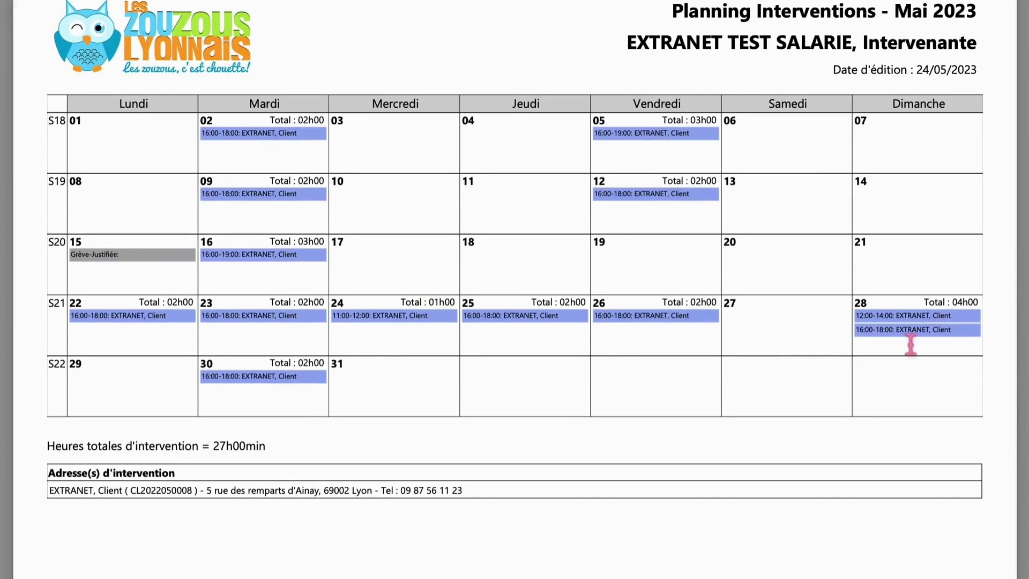
pyautogui.moveTo(855, 338); pyautogui.dragTo(965, 326)
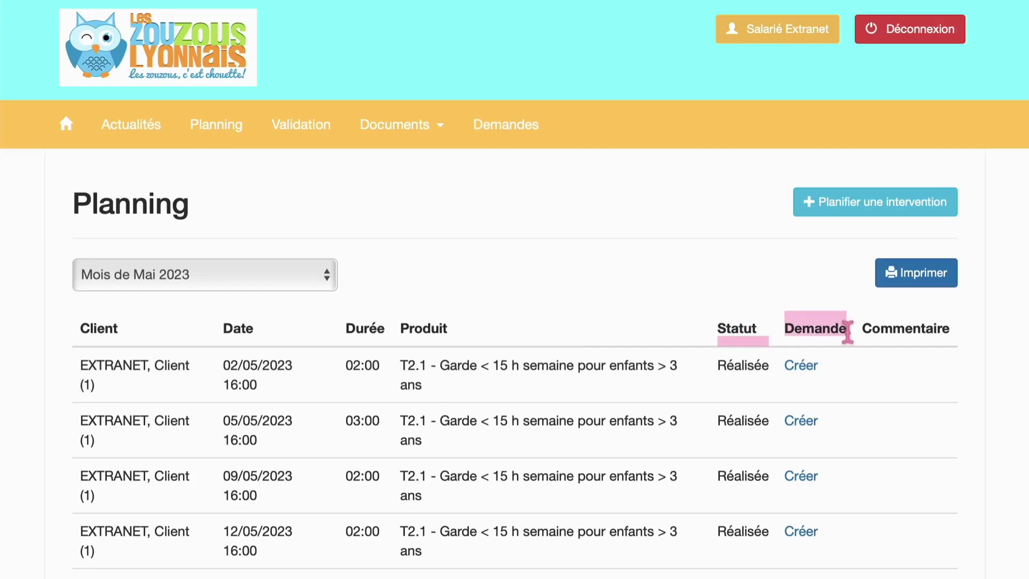
# - Examine the Statut and Demande columns of the May interventions in the planning list
pyautogui.scroll(-3, 758, 294)
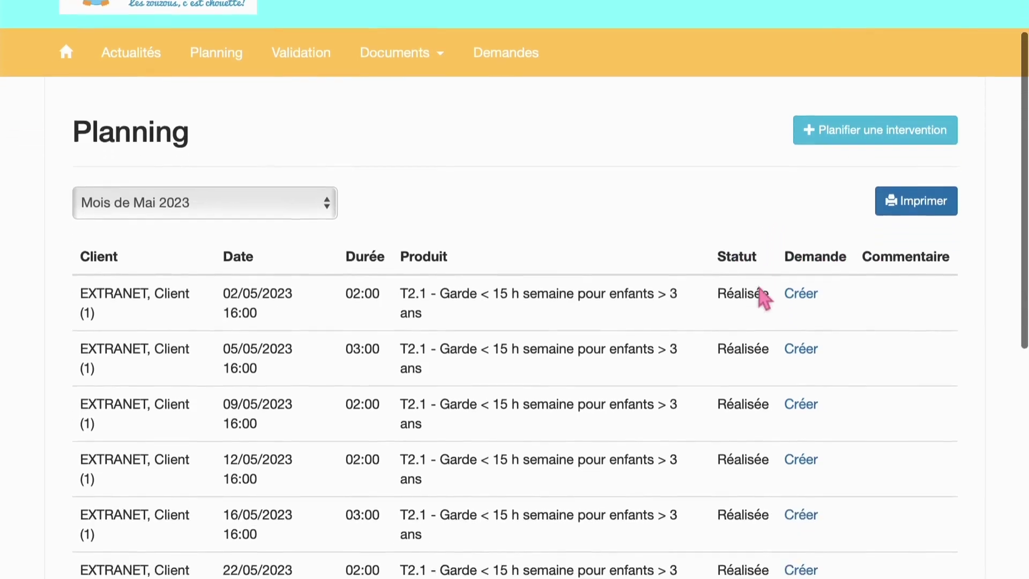
pyautogui.scroll(3, 756, 284)
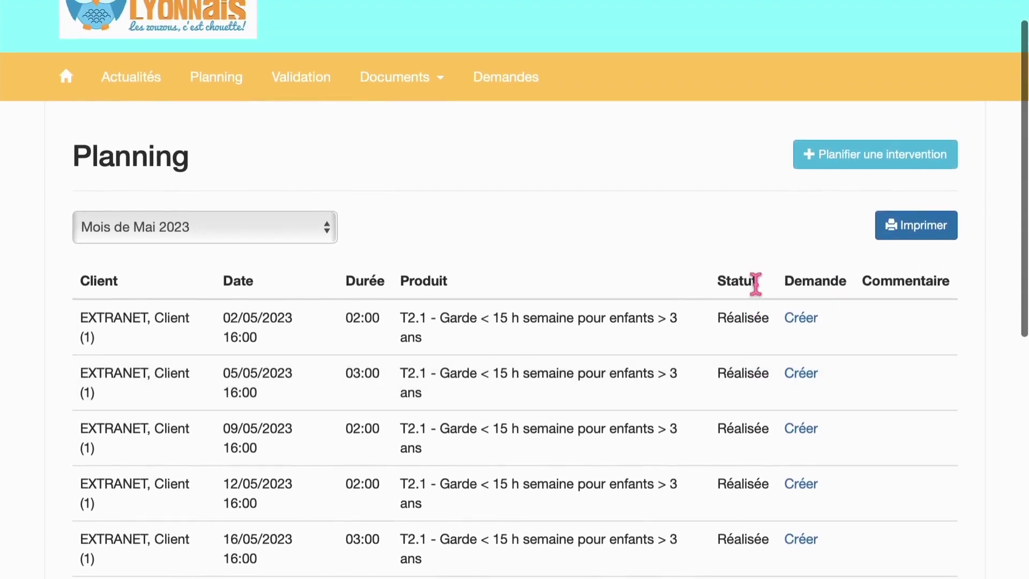
pyautogui.scroll(2, 756, 285)
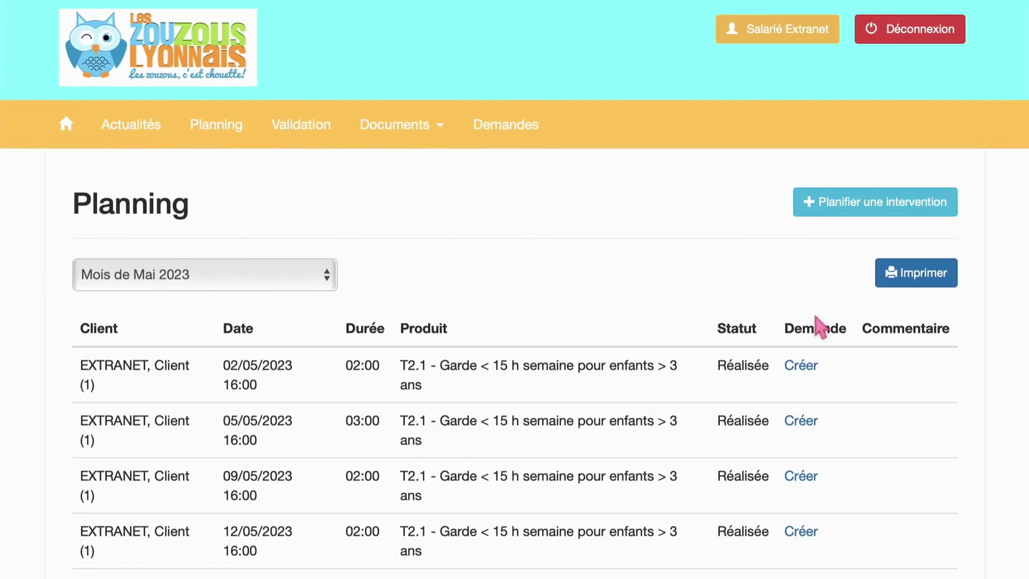
pyautogui.scroll(-2, 809, 402)
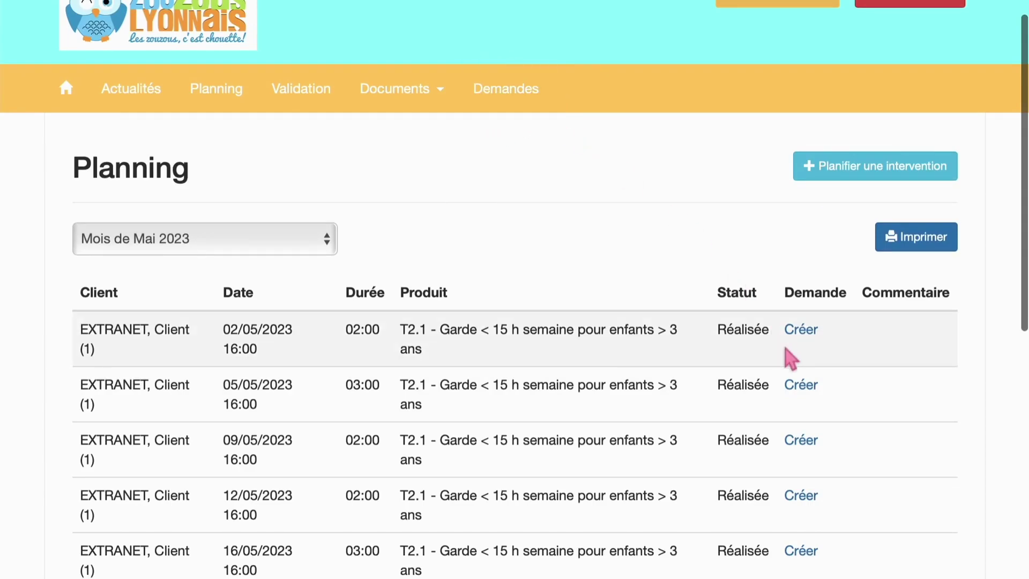
pyautogui.scroll(-3, 790, 355)
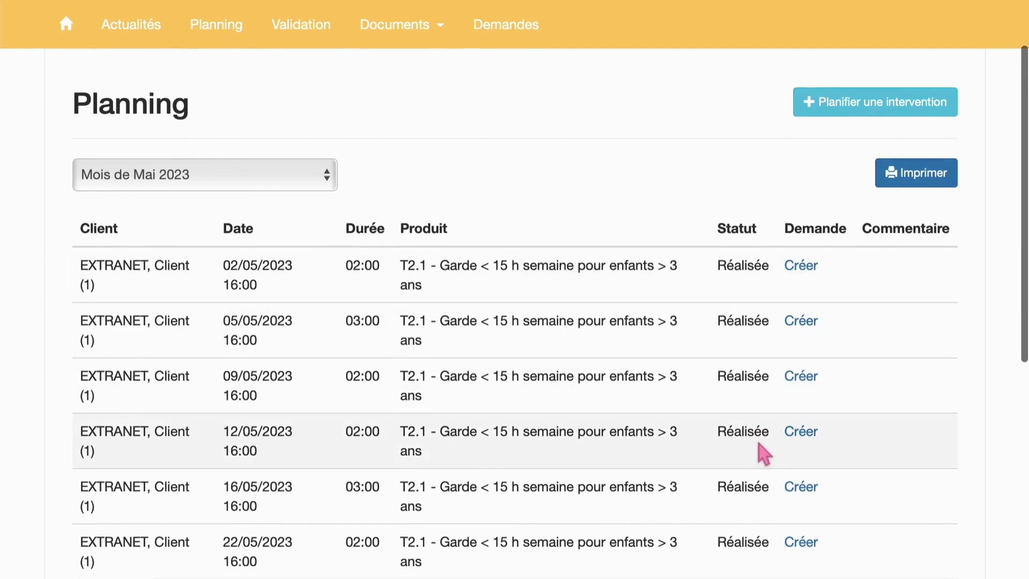
pyautogui.scroll(-4, 740, 447)
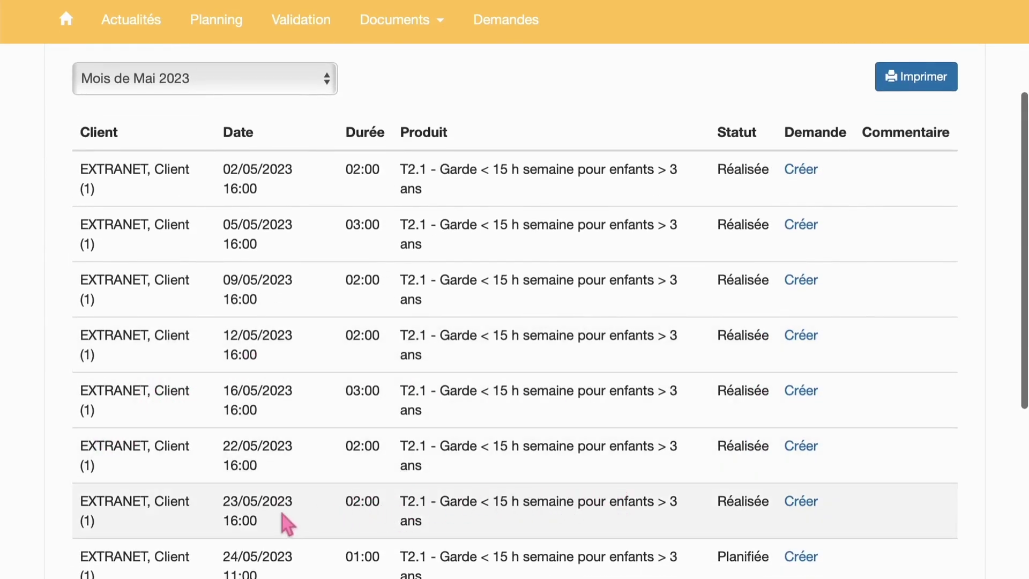
# - Create a request for the 16/05/2023 intervention with the motive Planning - Annulation
pyautogui.scroll(3, 820, 455)
pyautogui.scroll(-1, 818, 456)
pyautogui.click(819, 456)
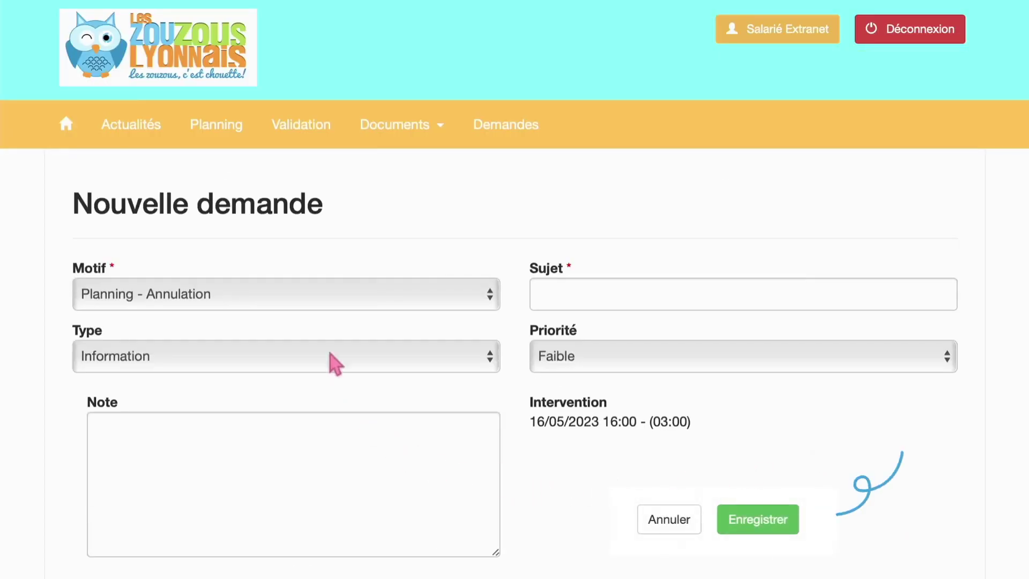
pyautogui.click(304, 299)
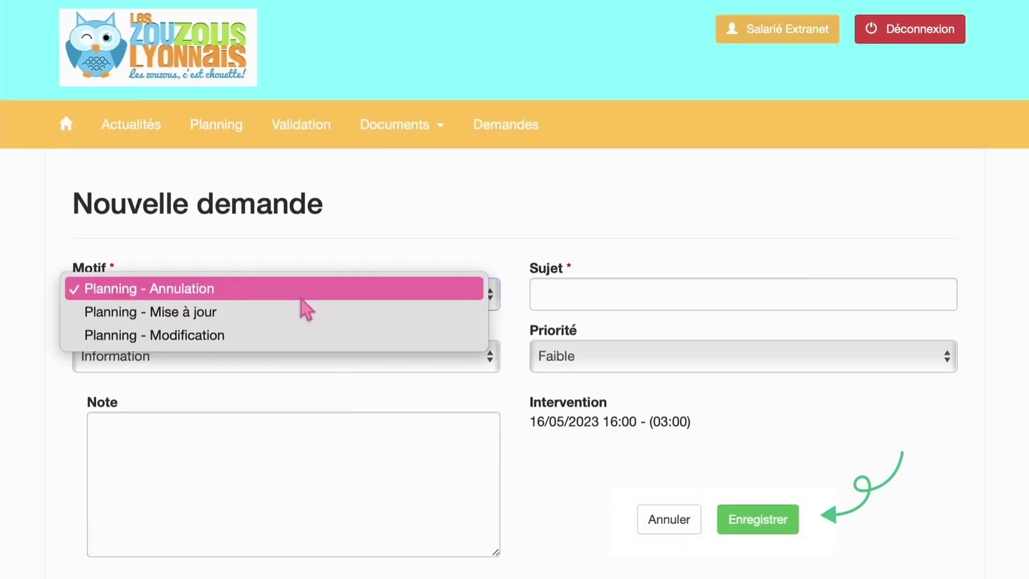
pyautogui.click(247, 292)
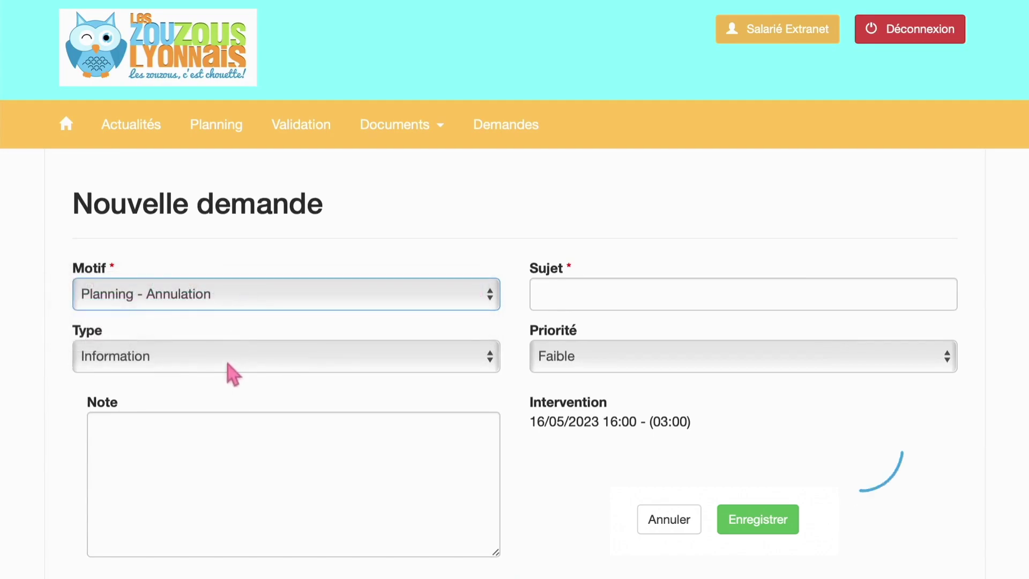
# - Keep the request type Information and enter the note "la famille n'avait pas besoin de moi"
pyautogui.click(229, 368)
pyautogui.click(194, 357)
pyautogui.click(165, 444)
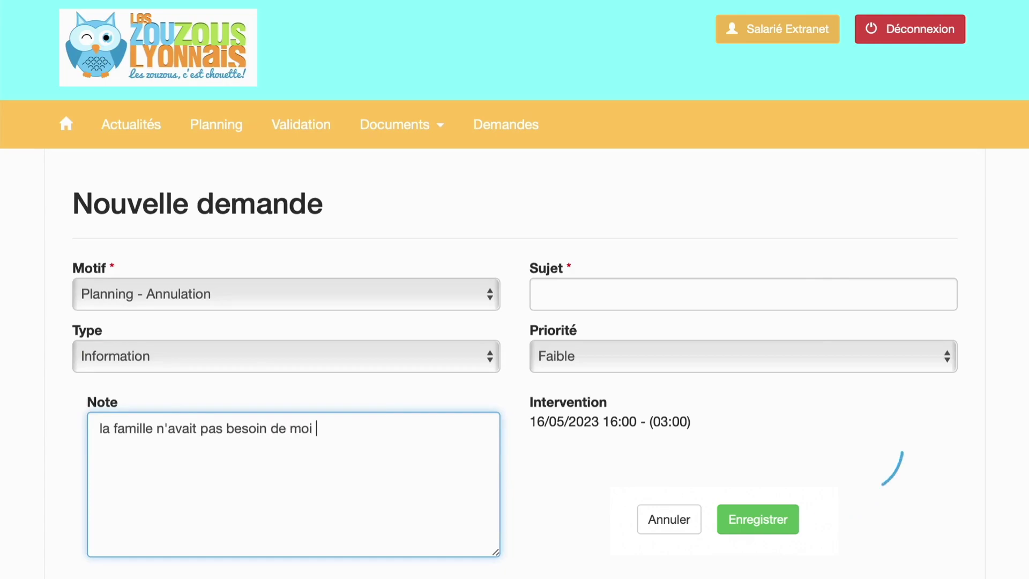
pyautogui.click(586, 501)
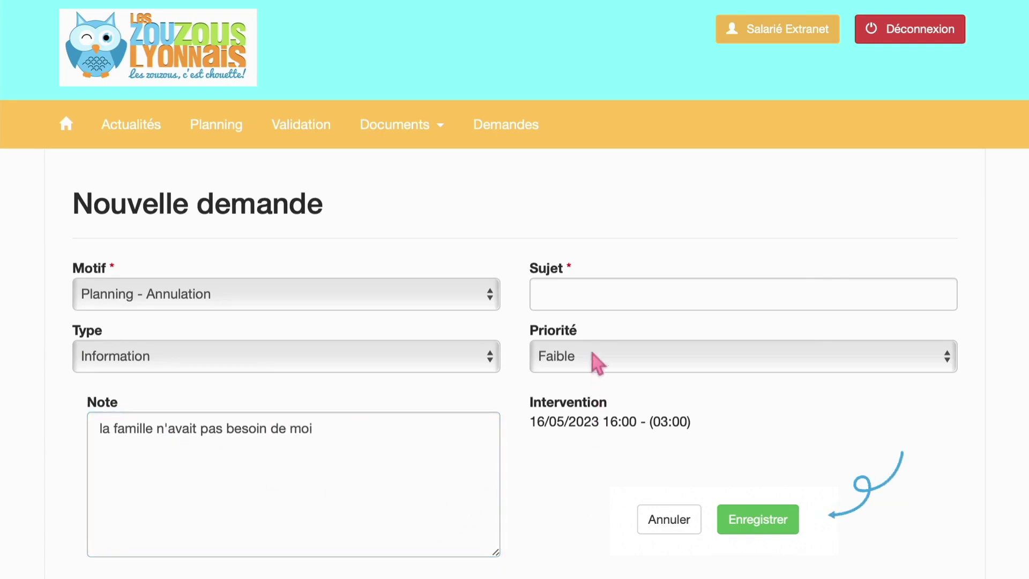
# - Enter Annulation as the request's subject and choose the priority Faible
pyautogui.click(579, 300)
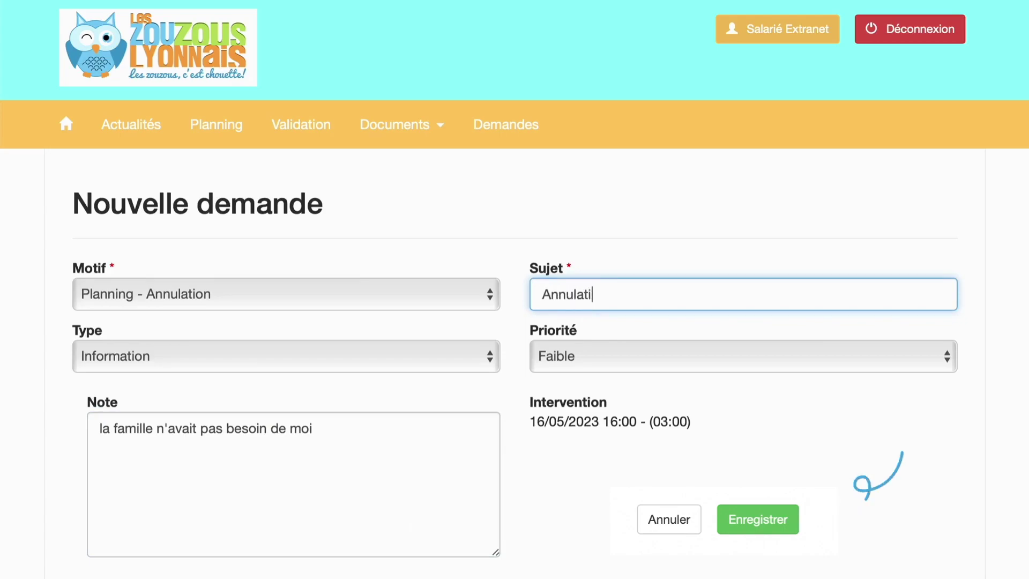
pyautogui.click(625, 356)
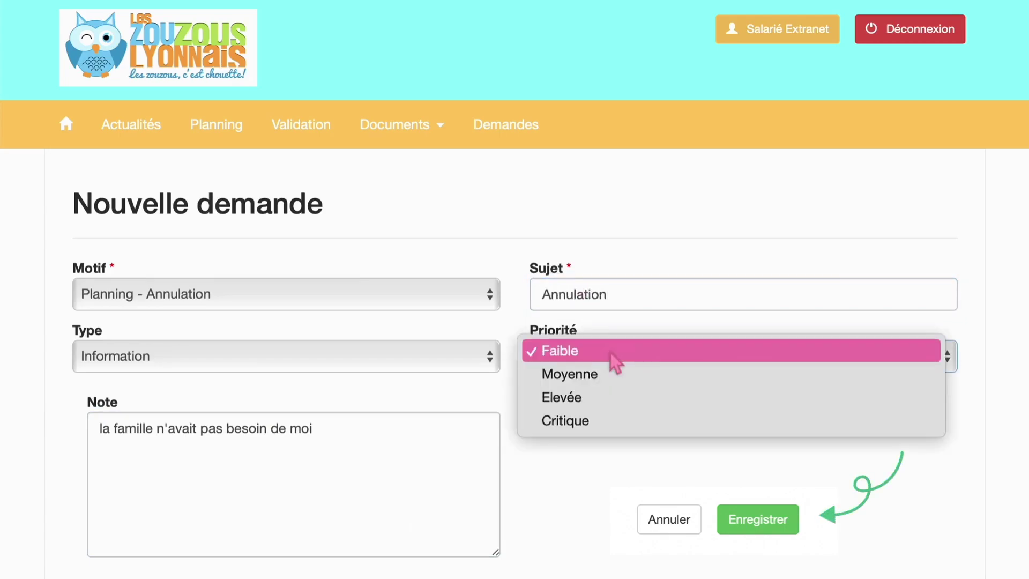
pyautogui.click(587, 358)
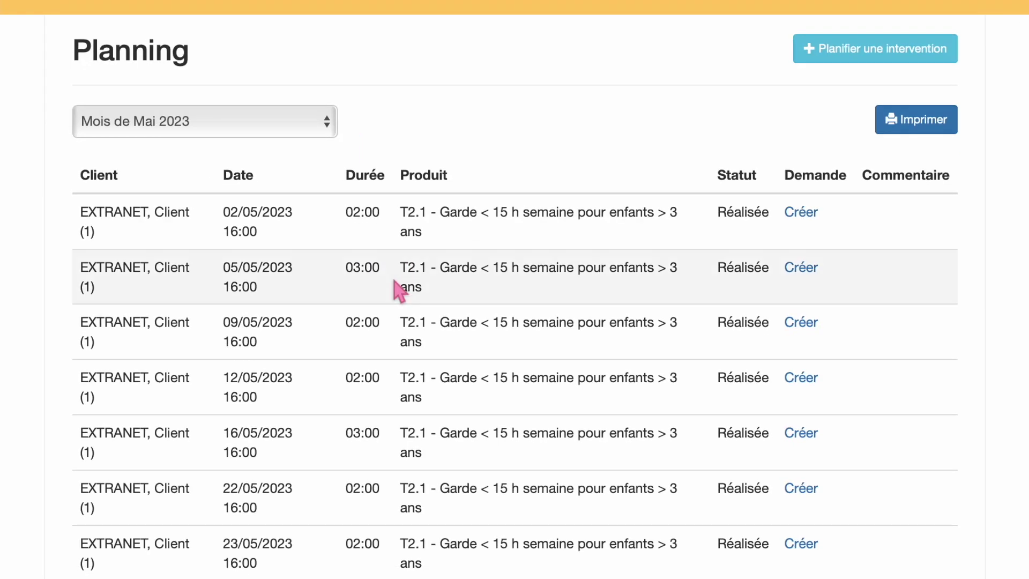
# - Review the May 2023 planning list again, checking the interventions' dates, durations and statuses
pyautogui.scroll(-2, 400, 291)
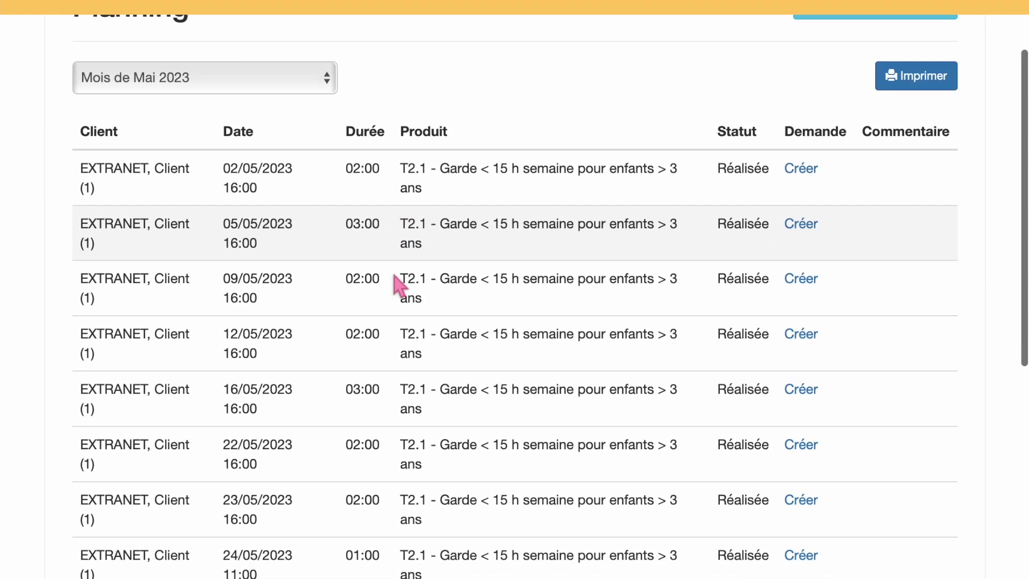
pyautogui.scroll(3, 399, 286)
pyautogui.scroll(1, 399, 286)
pyautogui.scroll(-1, 399, 287)
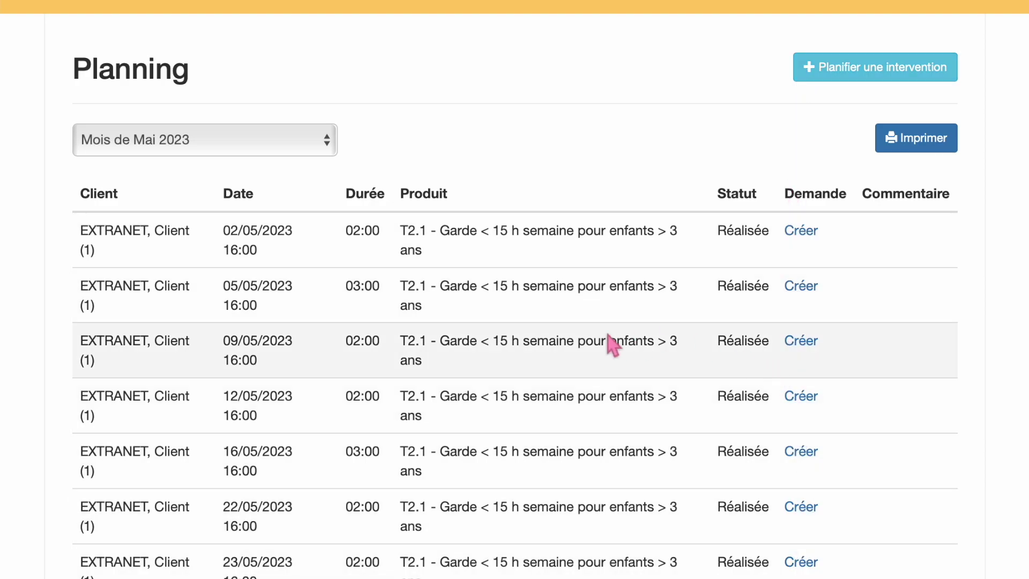
pyautogui.scroll(-2, 609, 343)
pyautogui.scroll(-3, 609, 343)
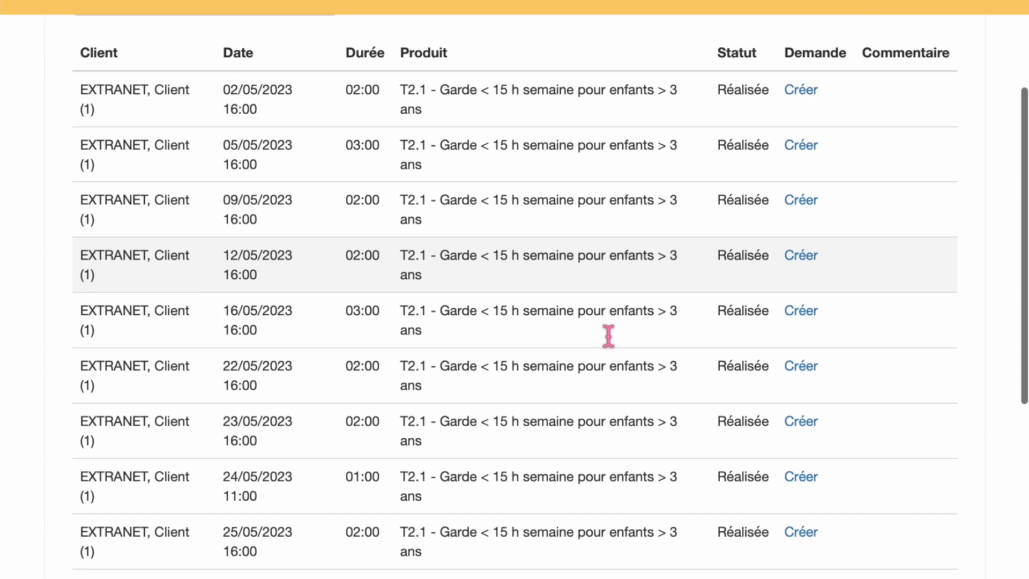
pyautogui.scroll(5, 610, 343)
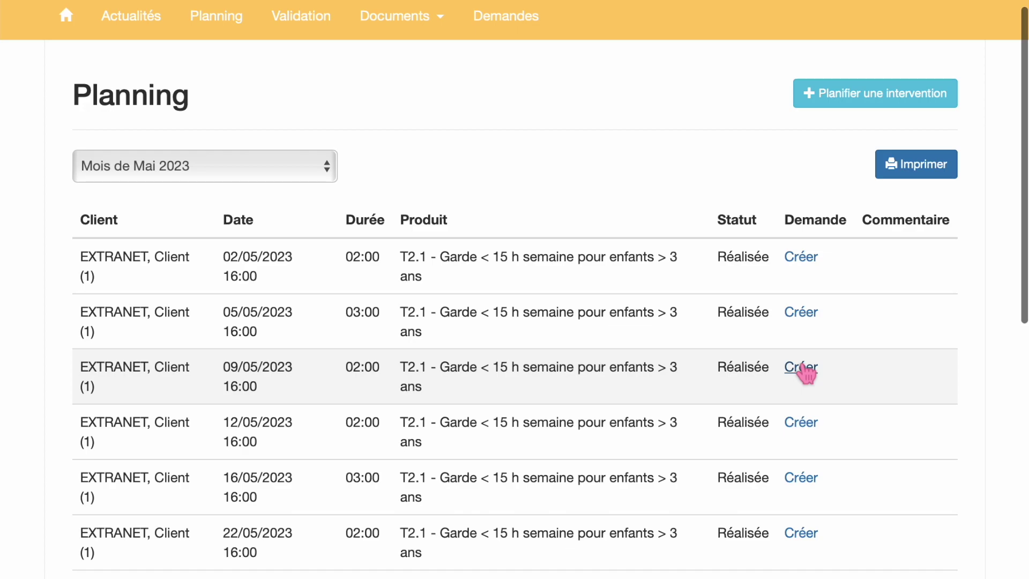
# - Open the interventions validation page and read its rules on daily validation, refusal motives and billing conditions
pyautogui.scroll(2, 622, 360)
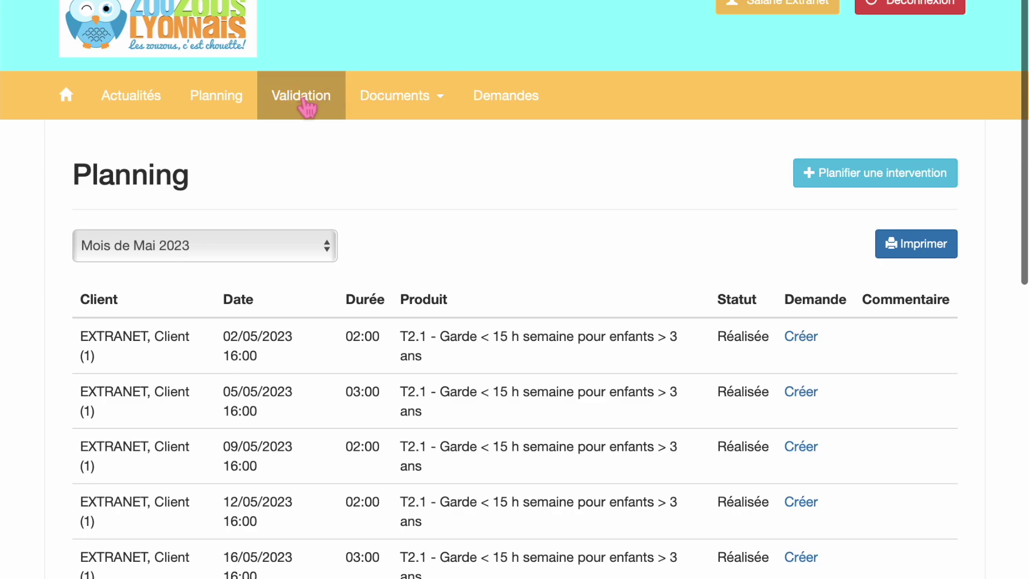
pyautogui.click(306, 106)
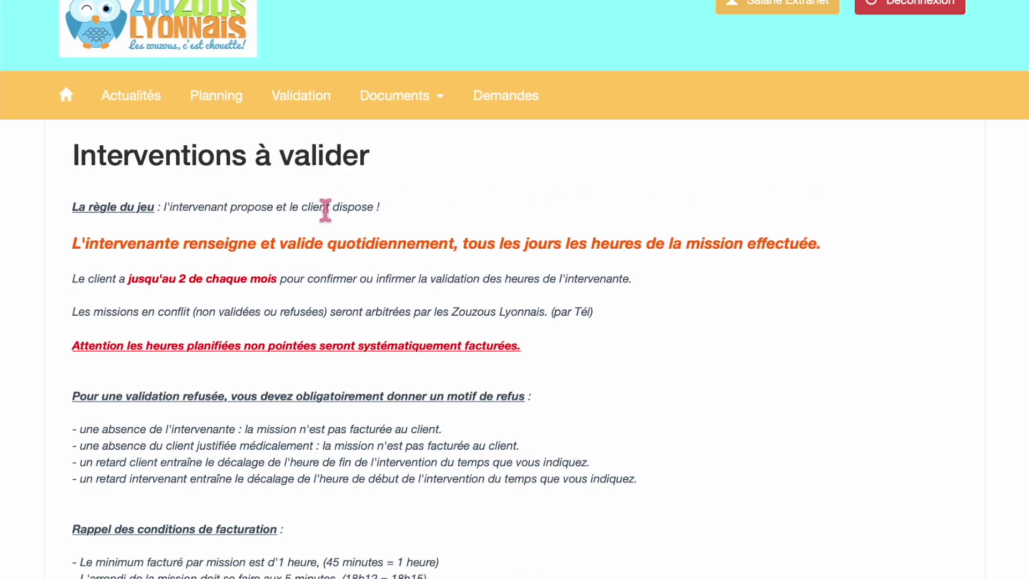
pyautogui.scroll(-3, 324, 251)
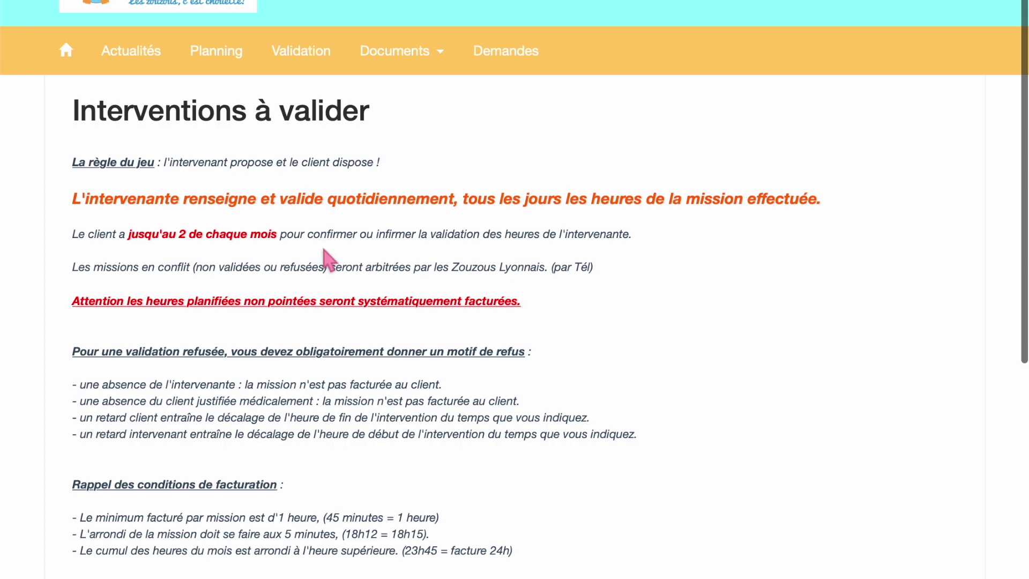
pyautogui.scroll(-1, 343, 258)
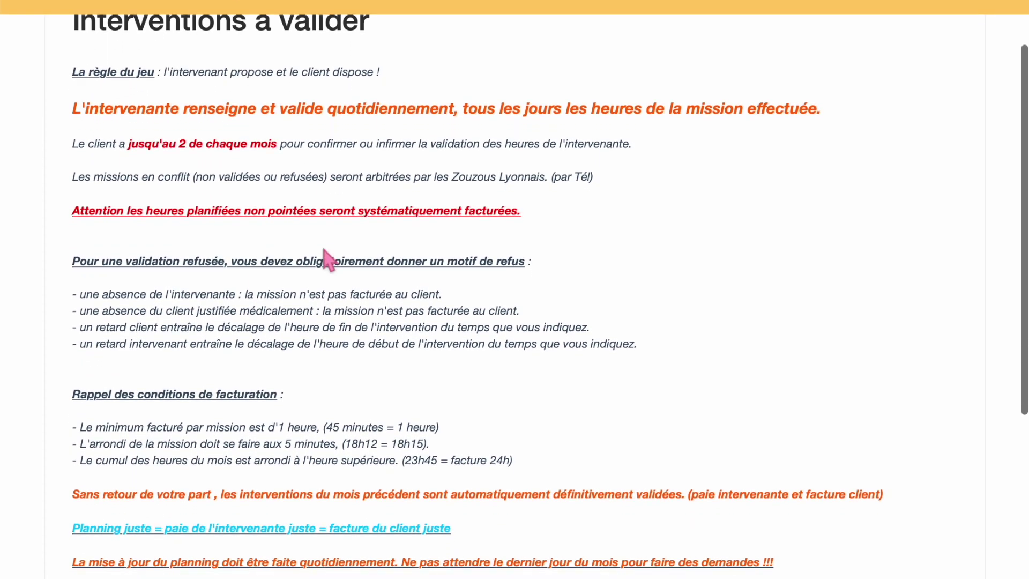
pyautogui.scroll(1, 329, 260)
pyautogui.scroll(-1, 321, 248)
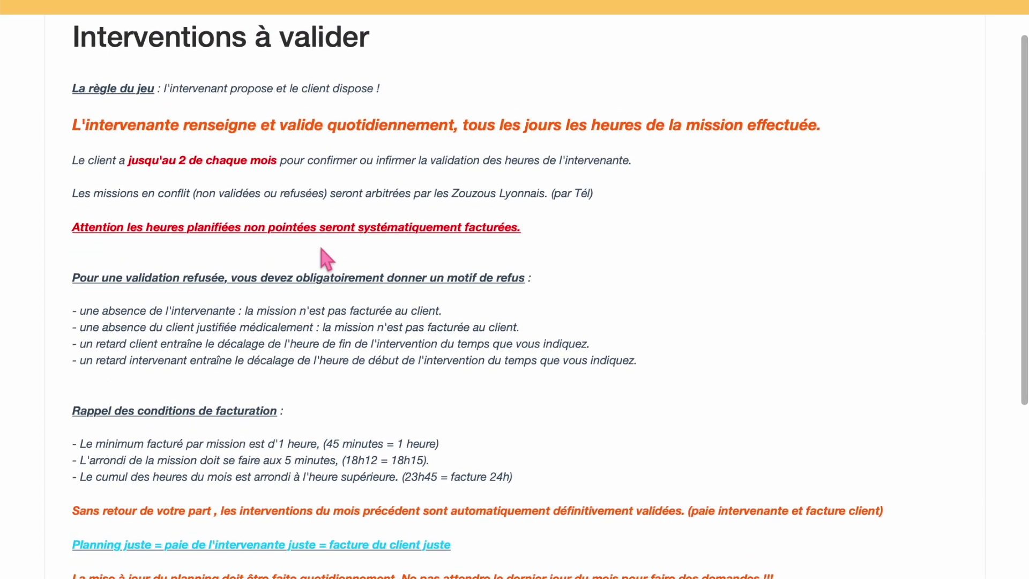
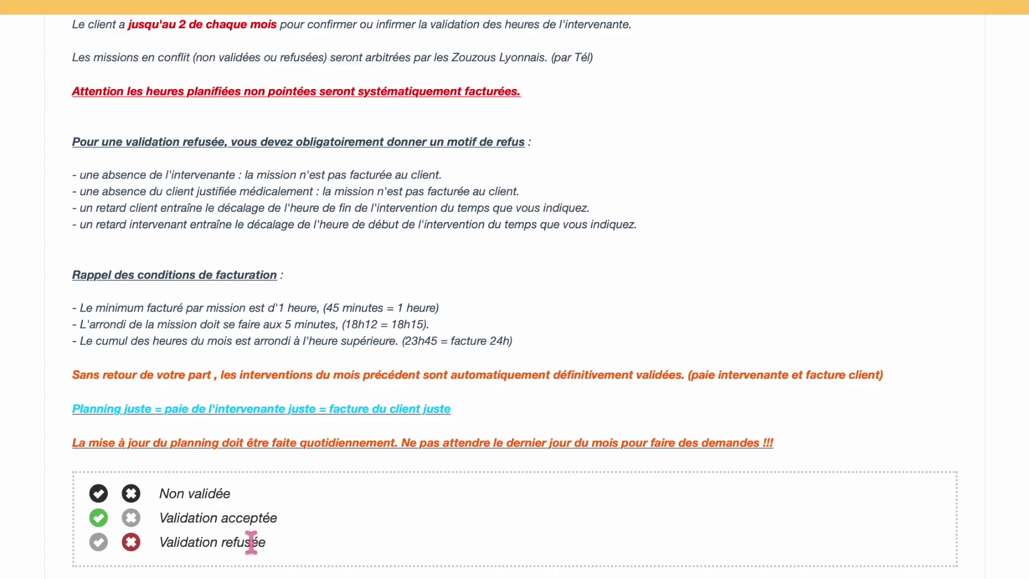
pyautogui.scroll(-1, 251, 543)
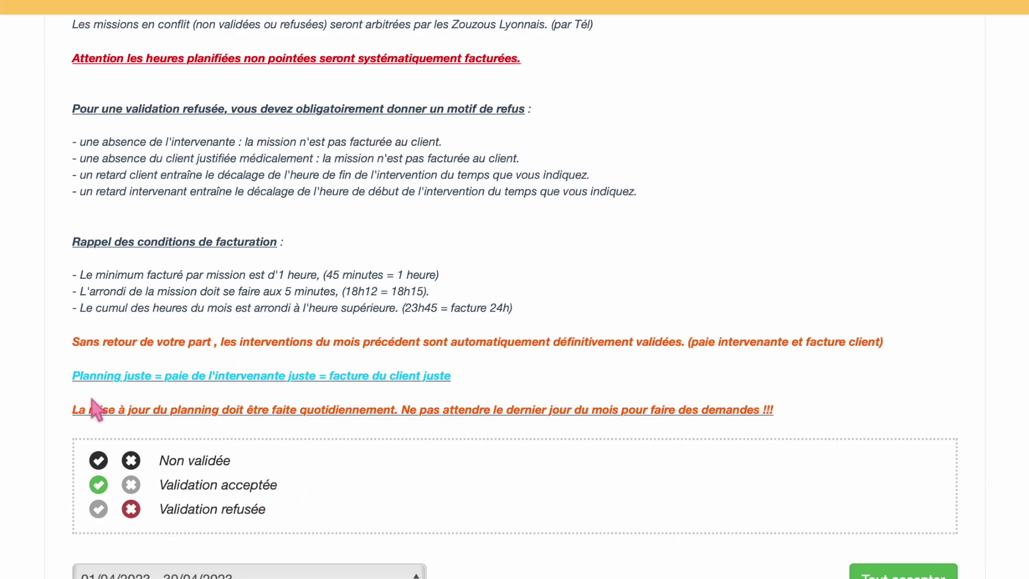
pyautogui.moveTo(74, 141); pyautogui.dragTo(239, 221)
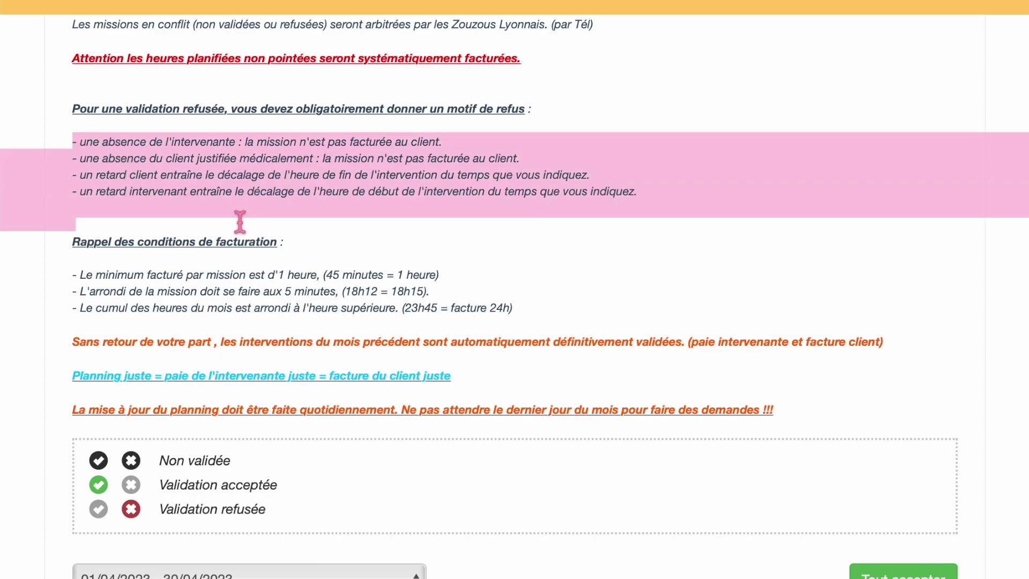
pyautogui.click(349, 233)
pyautogui.scroll(-5, 354, 263)
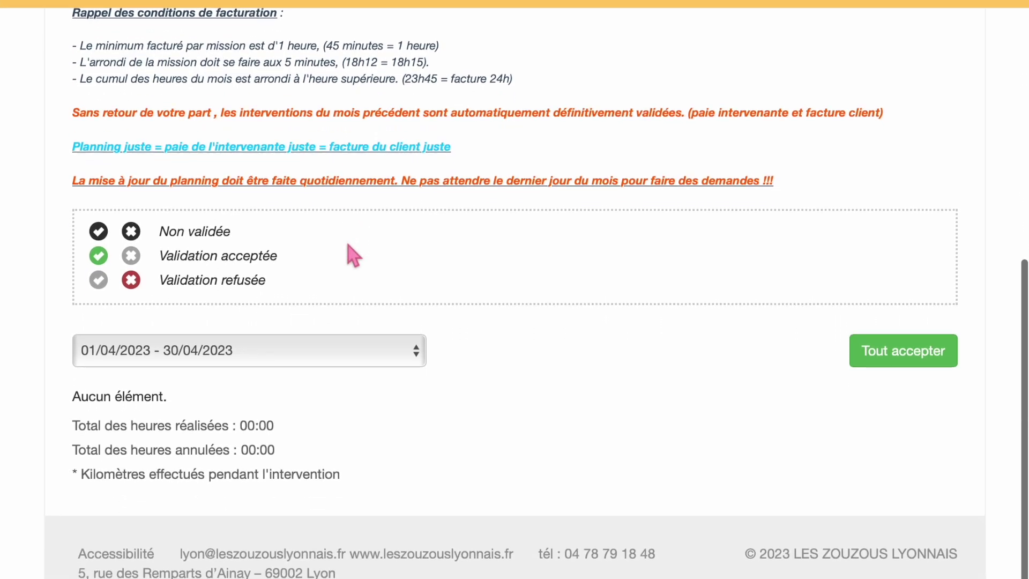
# - Display the interventions to validate for the period 01/05/2023 - 31/05/2023
pyautogui.scroll(1, 354, 256)
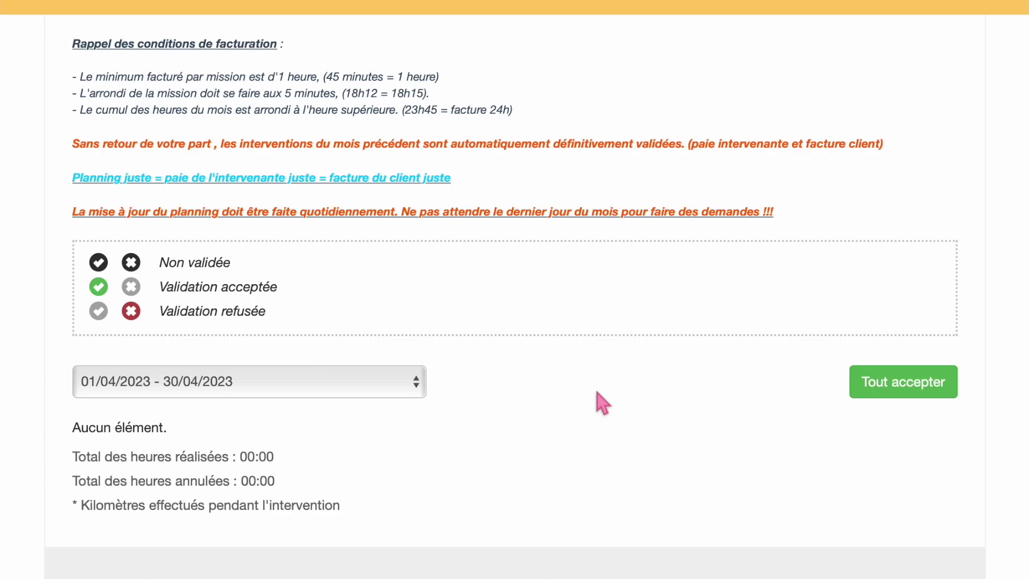
pyautogui.scroll(-1, 370, 354)
pyautogui.click(370, 351)
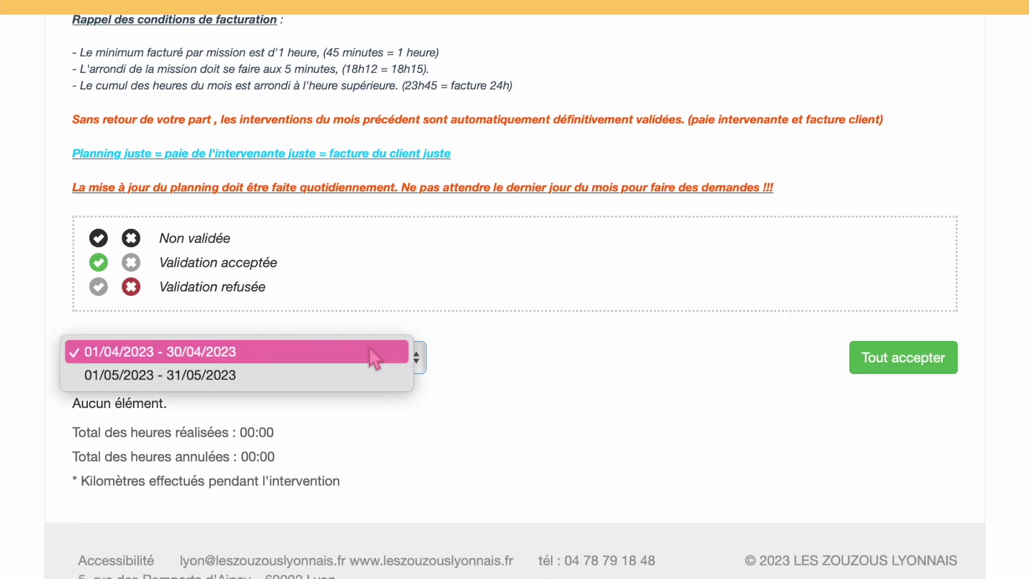
pyautogui.click(364, 372)
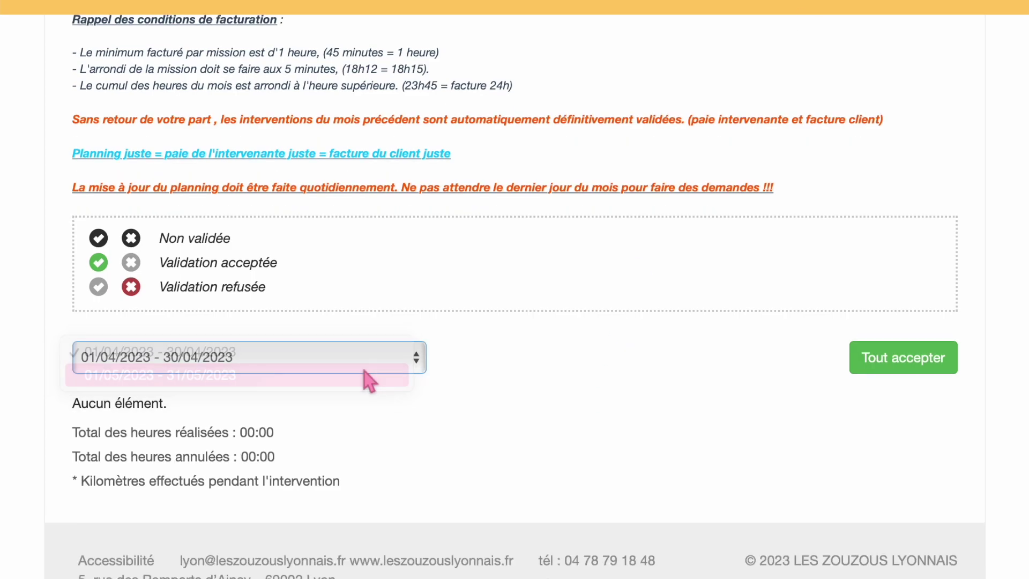
# - Examine the May 2023 interventions to validate, checking their statuses, refusal motives, kilometres, hour totals and validation marks
pyautogui.scroll(-10, 448, 403)
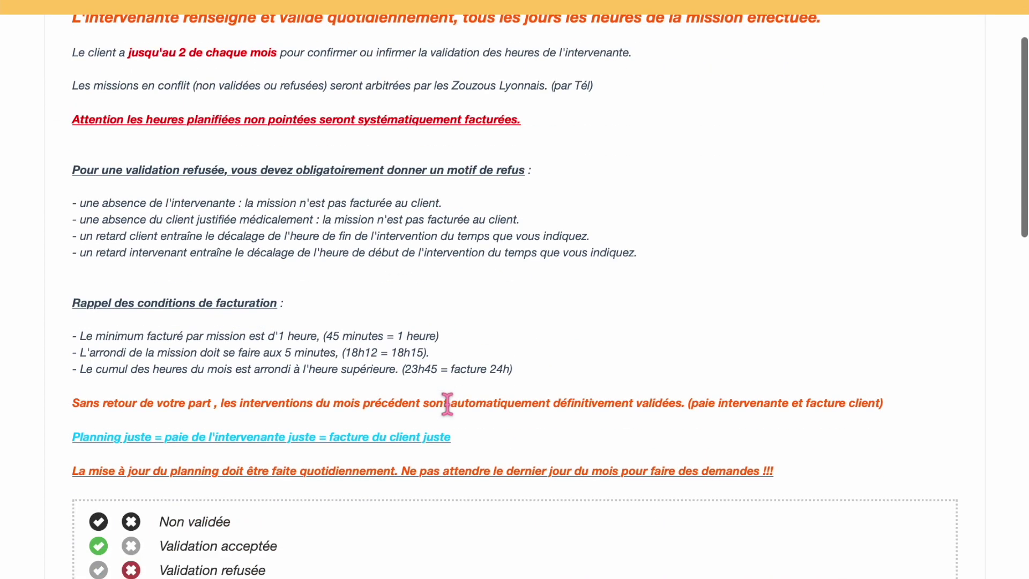
pyautogui.scroll(-7, 445, 404)
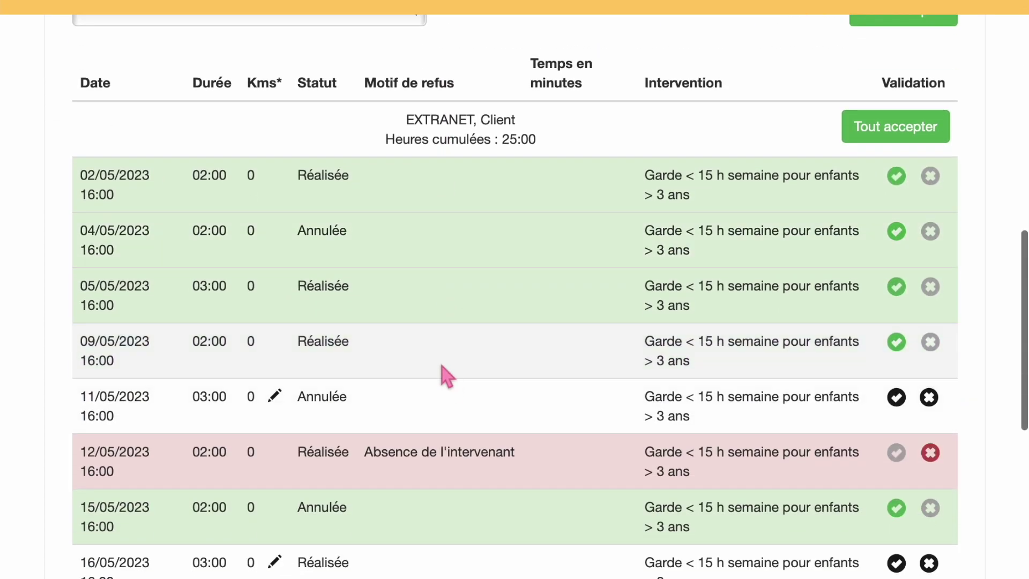
pyautogui.scroll(-2, 443, 373)
pyautogui.scroll(5, 442, 370)
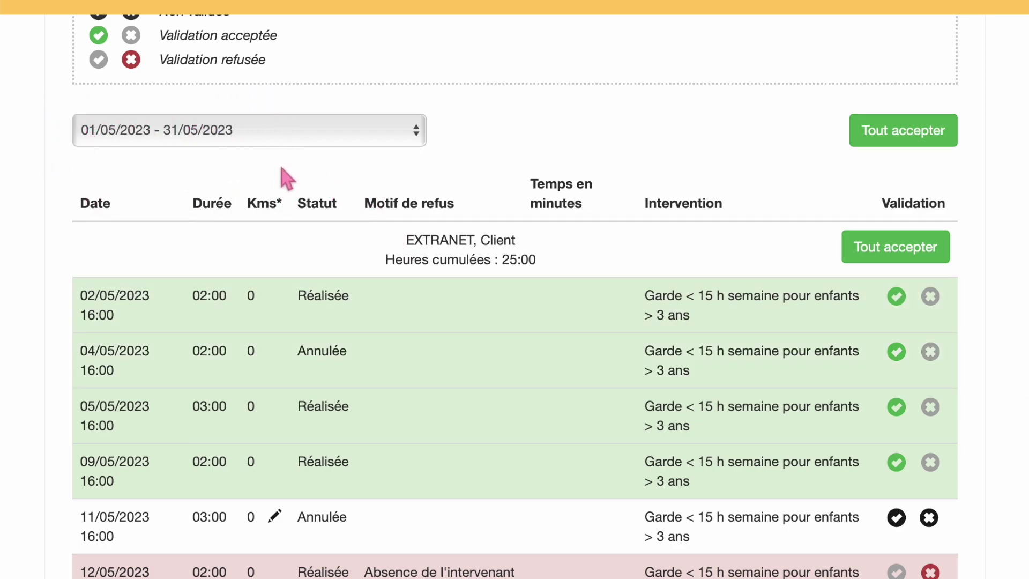
pyautogui.scroll(-7, 412, 320)
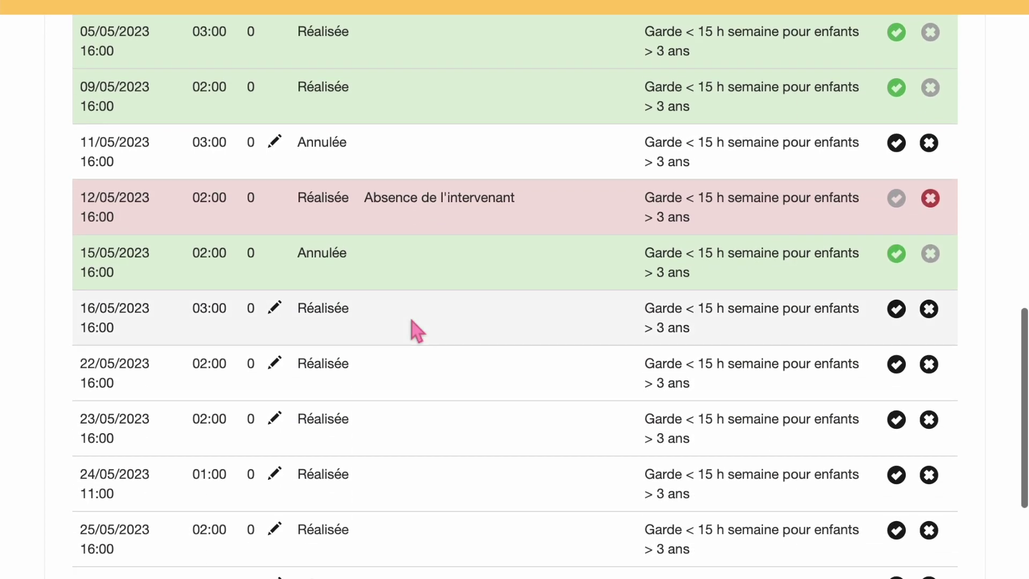
pyautogui.scroll(-6, 412, 321)
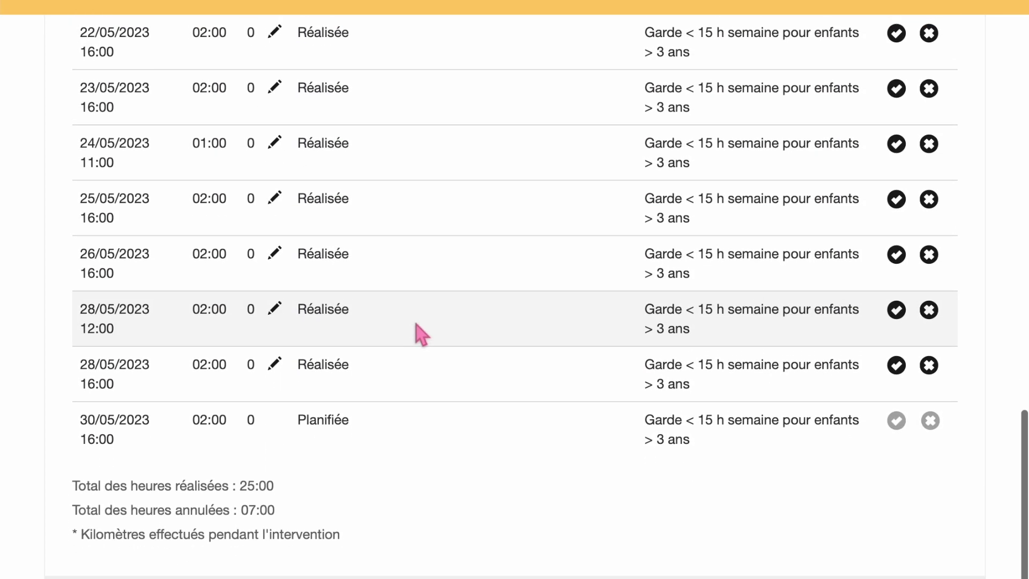
pyautogui.scroll(3, 252, 426)
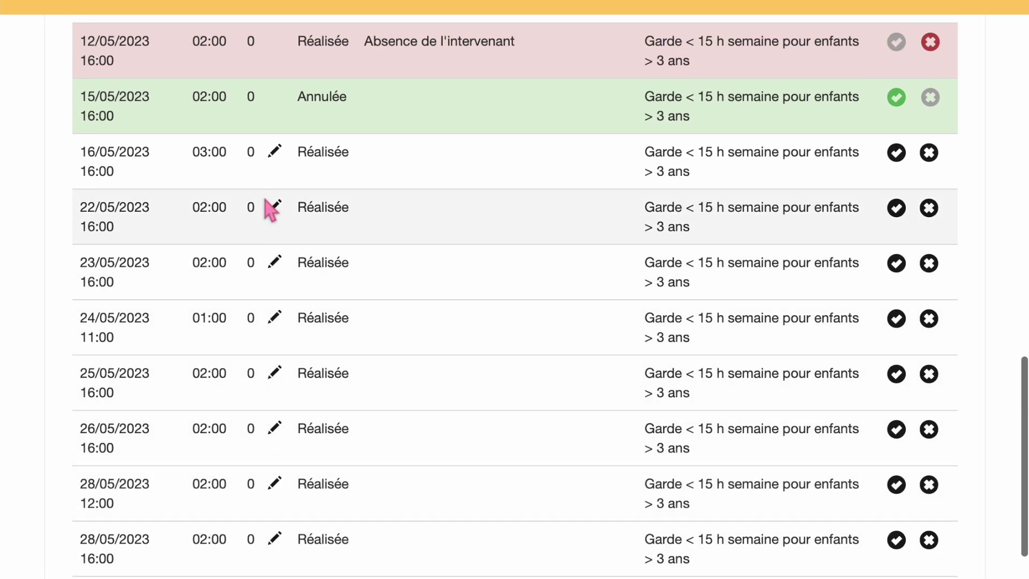
pyautogui.scroll(2, 343, 563)
pyautogui.scroll(5, 346, 565)
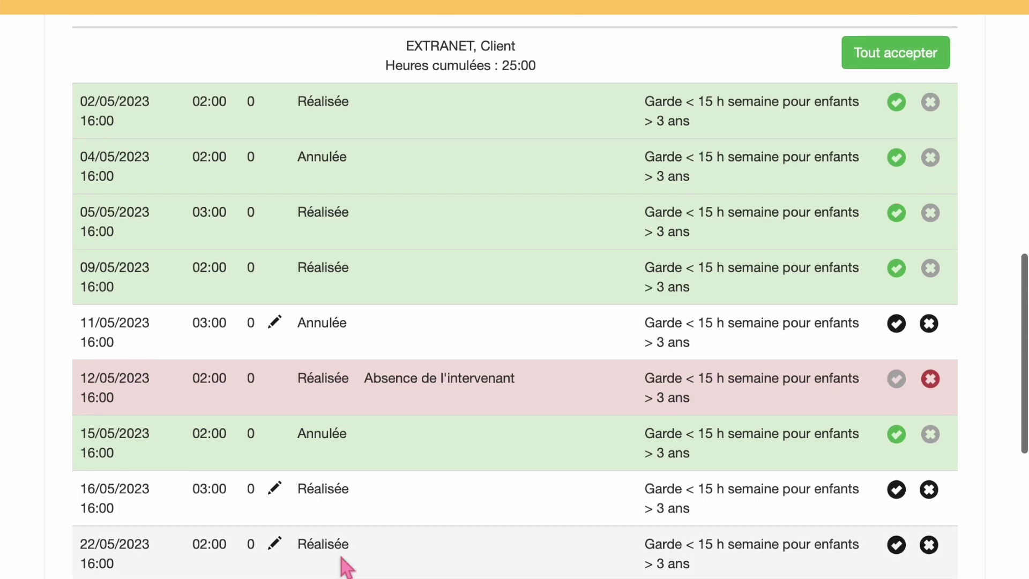
# - Accept the validation of the 16/05/2023 intervention
pyautogui.scroll(-1, 343, 560)
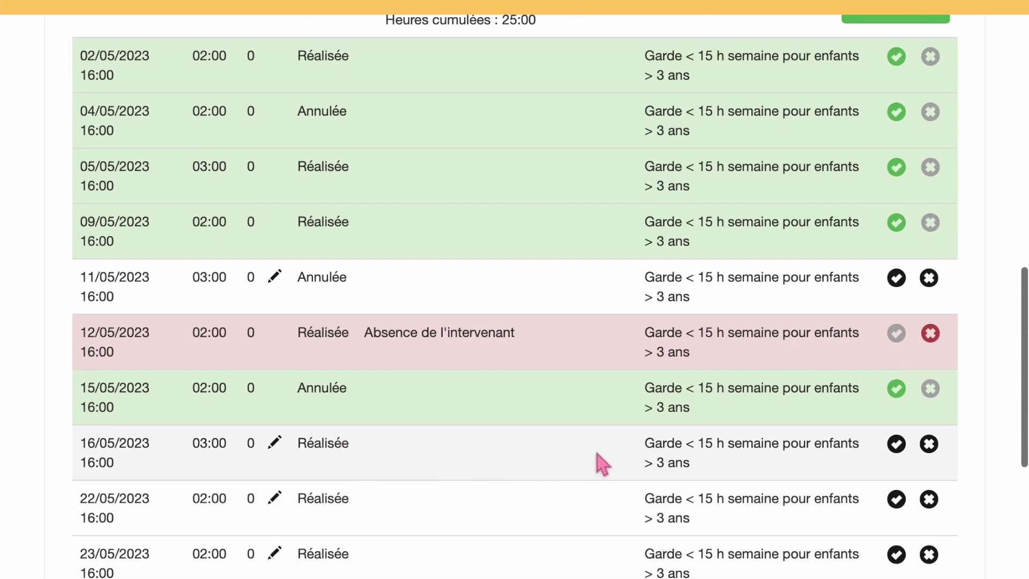
pyautogui.click(903, 450)
pyautogui.scroll(-3, 801, 498)
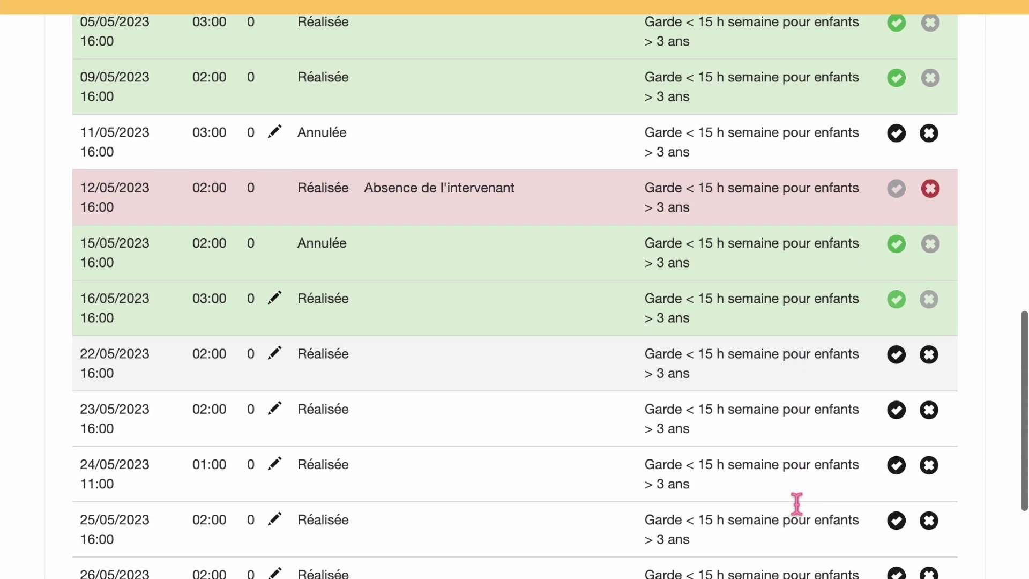
# - Start a validation refusal for the 22/05/2023 intervention with the motive Changement d'horaires
pyautogui.scroll(-2, 797, 502)
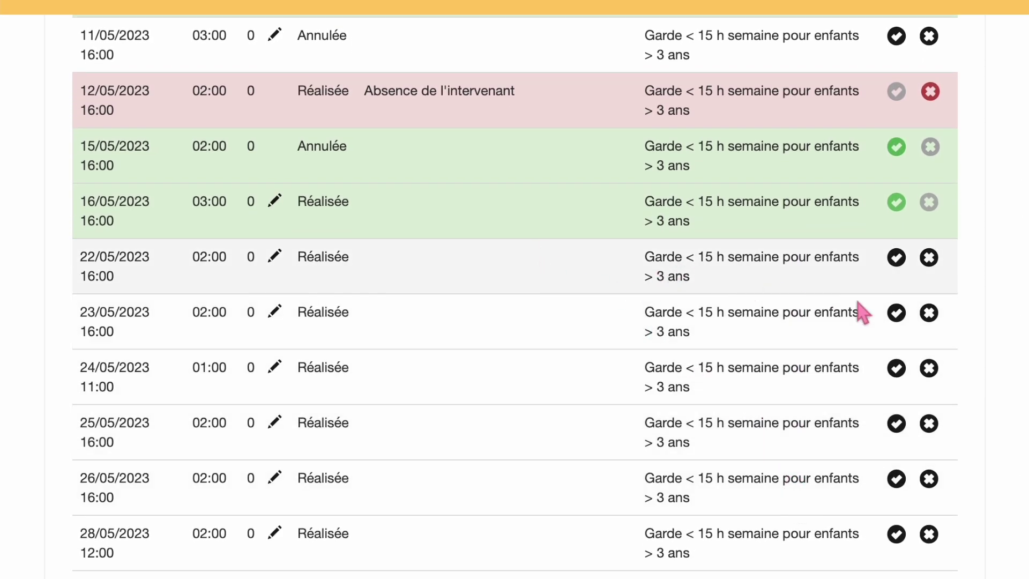
pyautogui.click(932, 261)
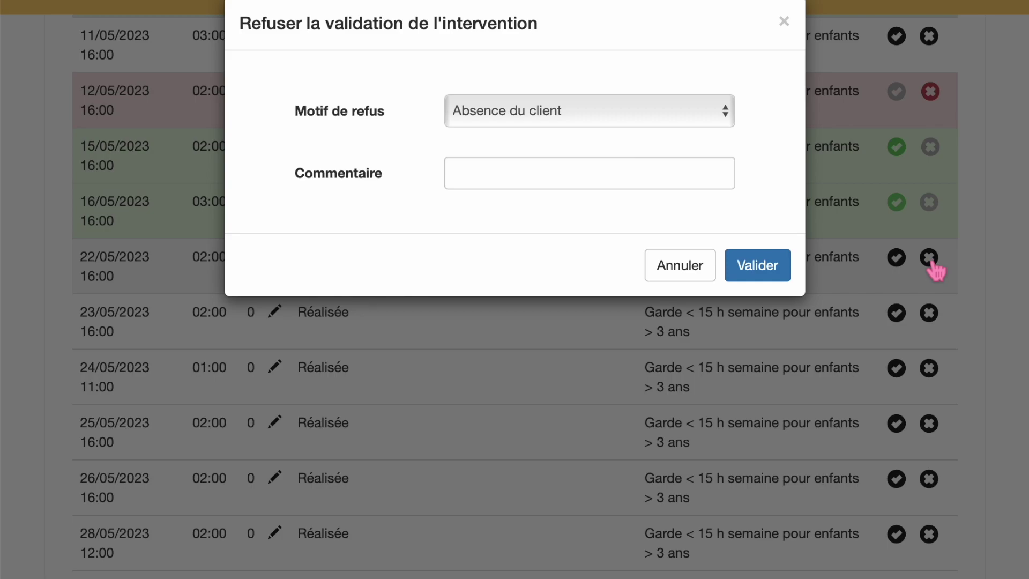
pyautogui.click(715, 112)
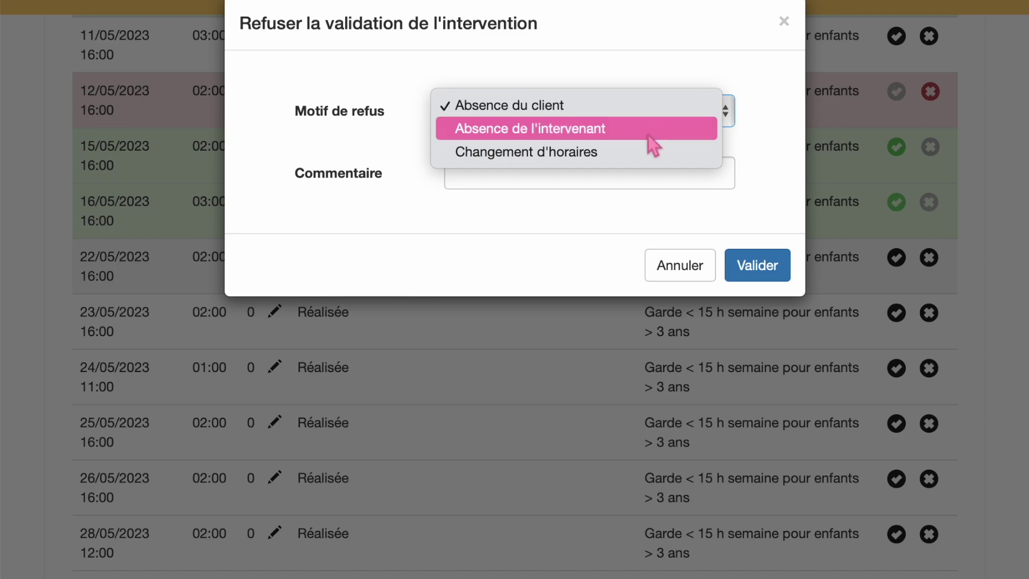
pyautogui.click(642, 153)
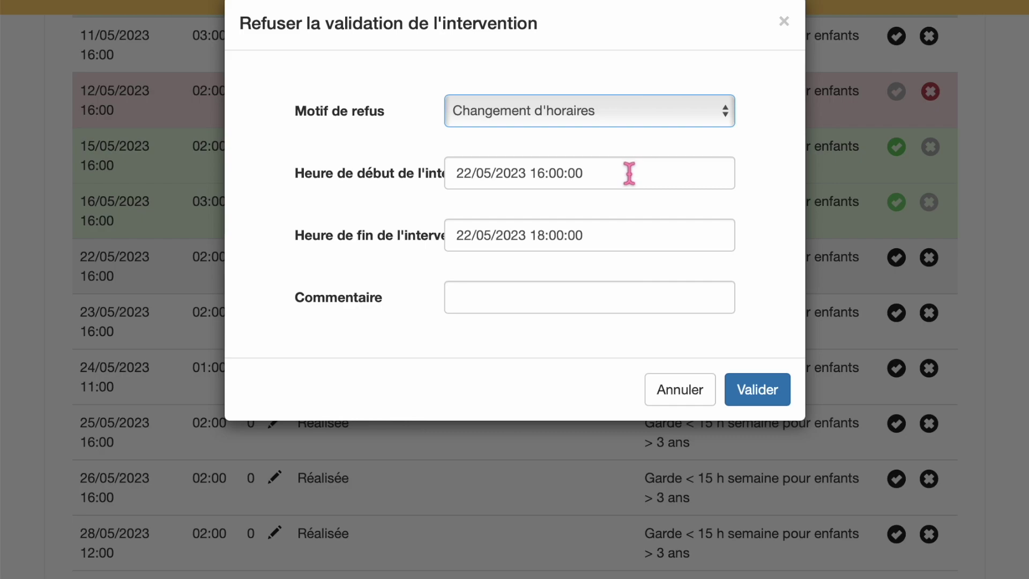
# - Set the intervention's end time to 22/05/2023 19:00:00, leave the comment empty and submit the refusal
pyautogui.click(550, 173)
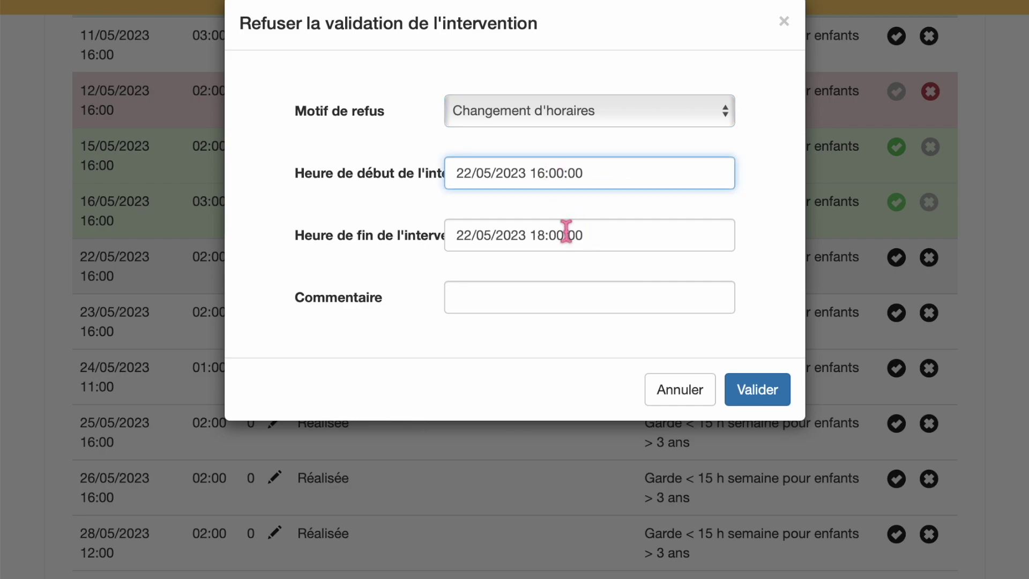
pyautogui.click(547, 234)
pyautogui.press('BackSpace')
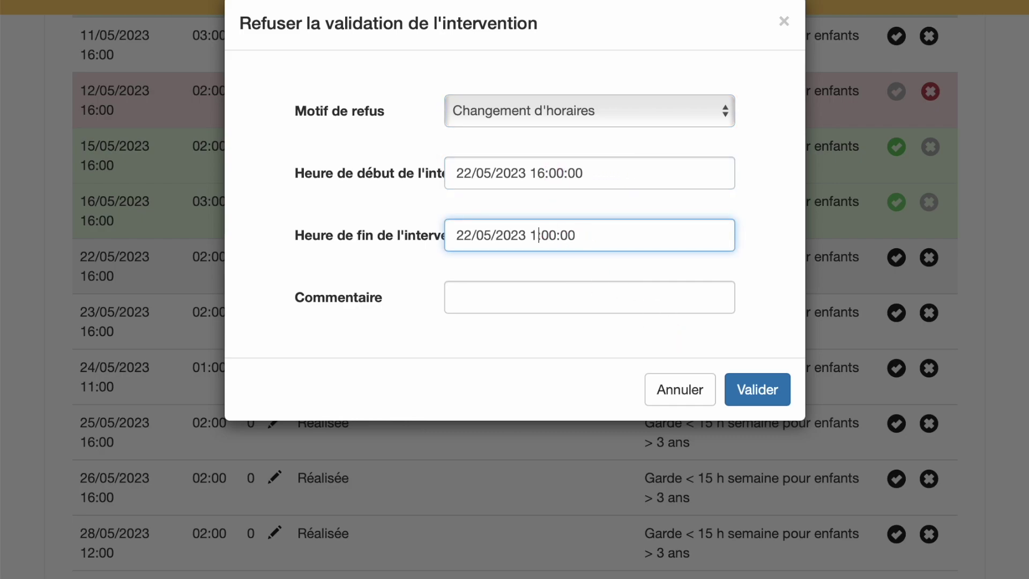
pyautogui.click(593, 303)
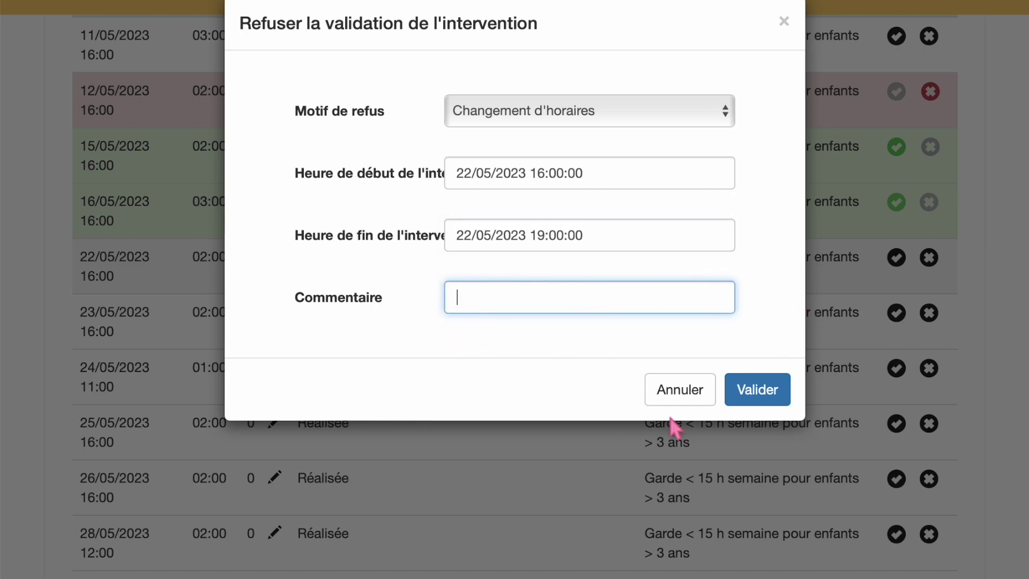
pyautogui.click(783, 393)
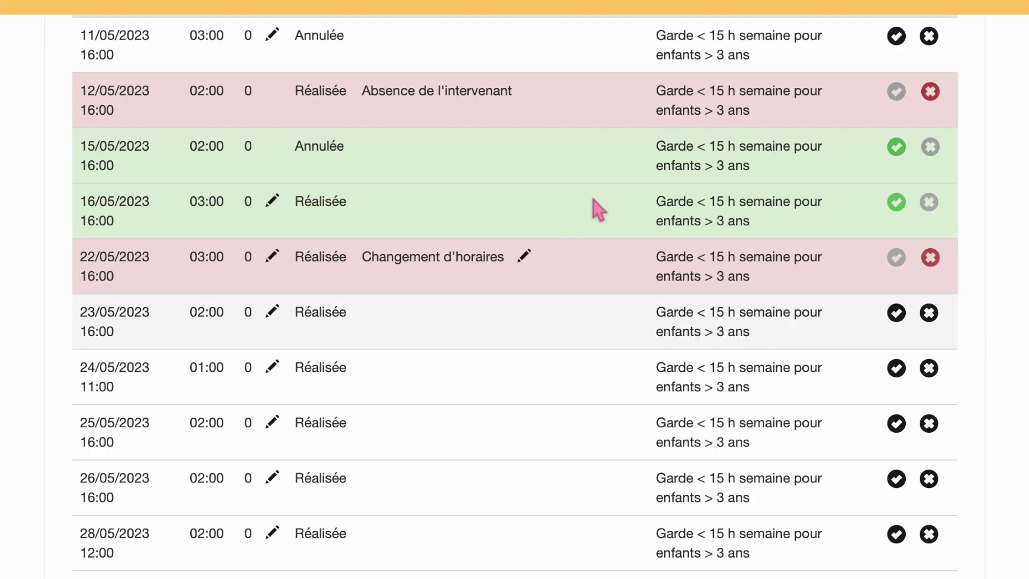
# - Return to the May 2023 planning and check the duration listed for the 22/05/2023 intervention
pyautogui.scroll(14, 541, 459)
pyautogui.scroll(2, 541, 457)
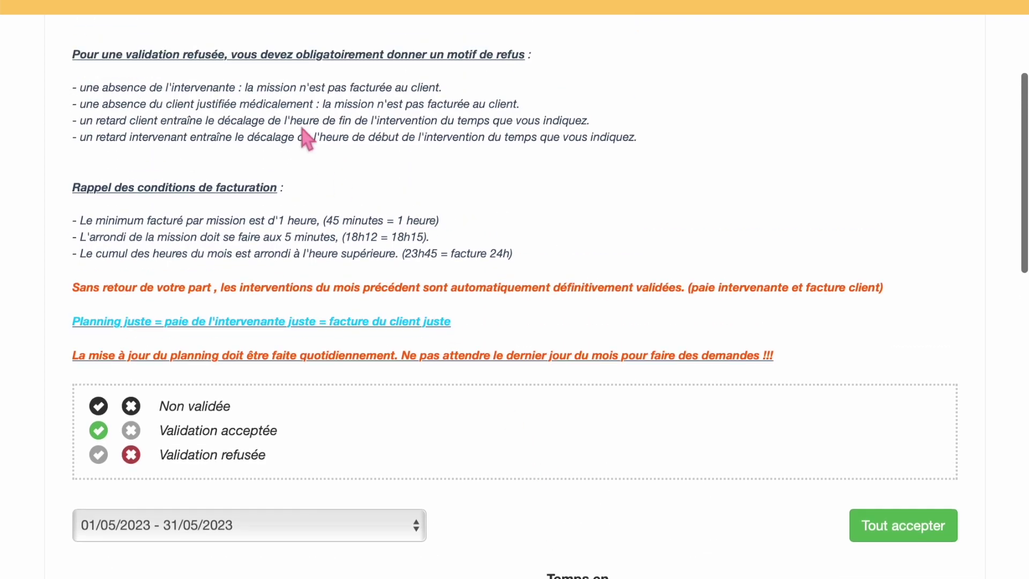
pyautogui.click(223, 7)
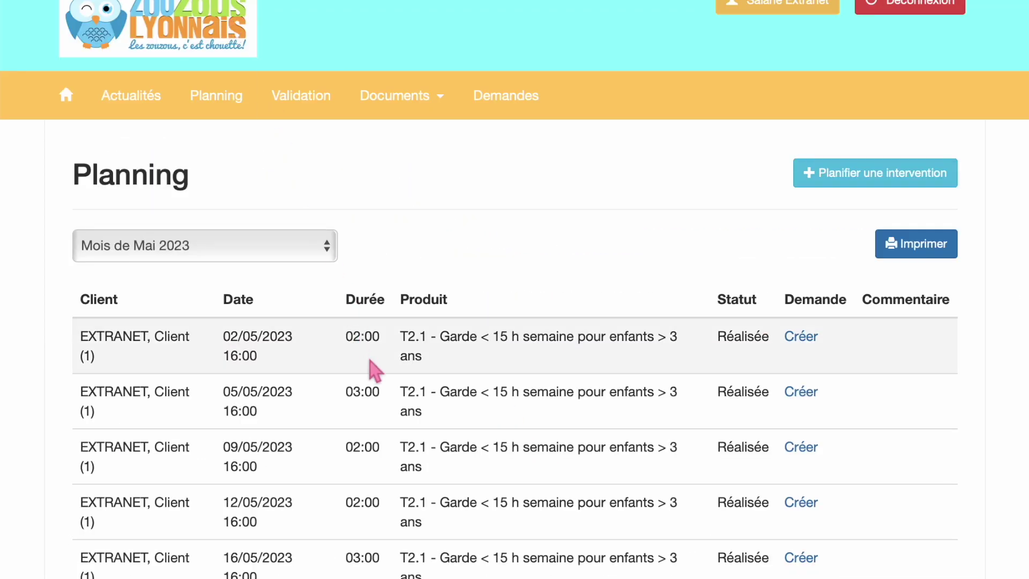
pyautogui.scroll(-6, 369, 364)
pyautogui.scroll(-1, 375, 370)
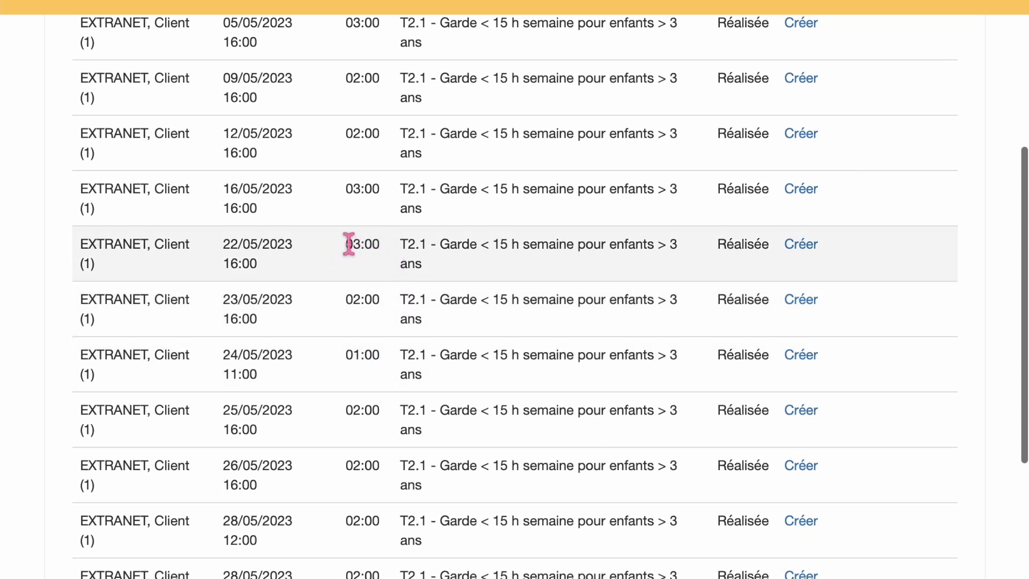
pyautogui.moveTo(225, 244); pyautogui.dragTo(393, 244)
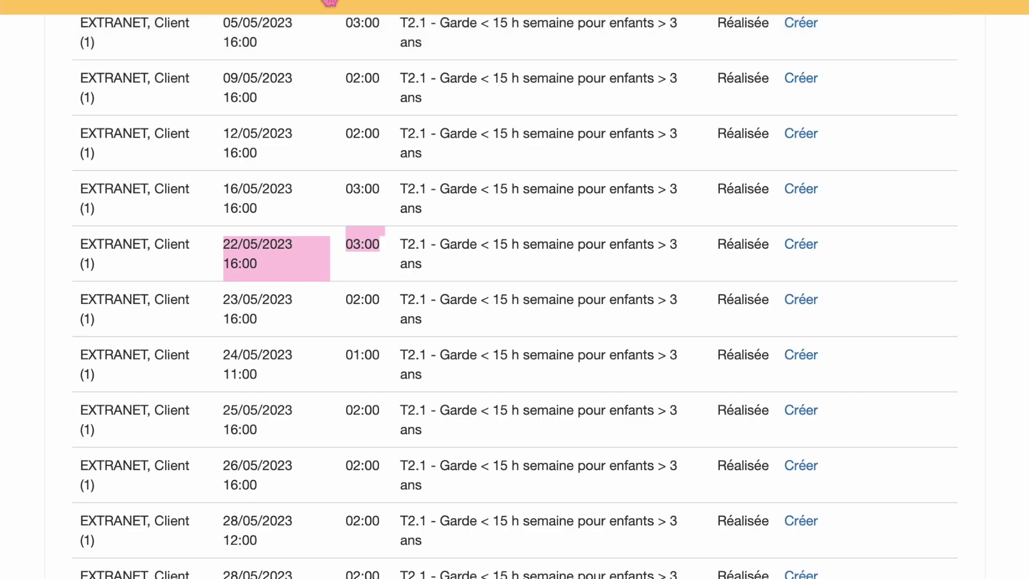
pyautogui.click(551, 172)
pyautogui.scroll(7, 552, 167)
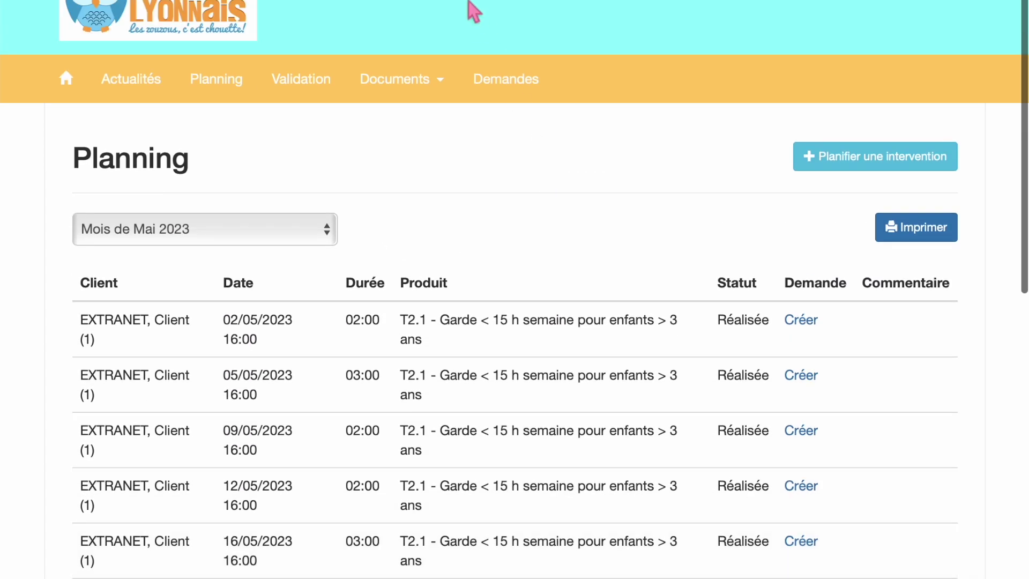
# - Open the interventions to validate for May 2023 and accept the validation of the 23/05/2023 and 24/05/2023 interventions
pyautogui.click(310, 87)
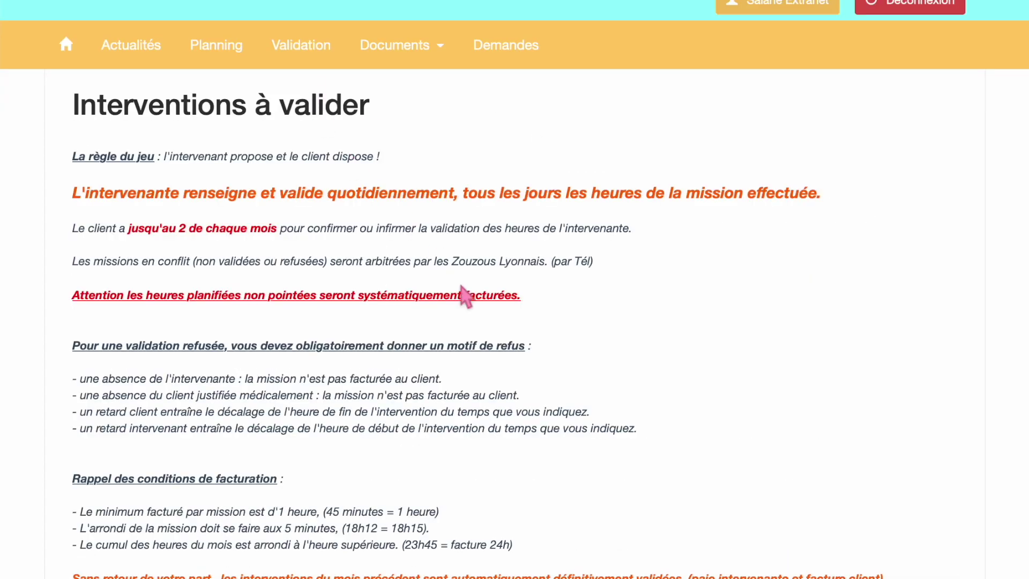
pyautogui.scroll(-3, 472, 359)
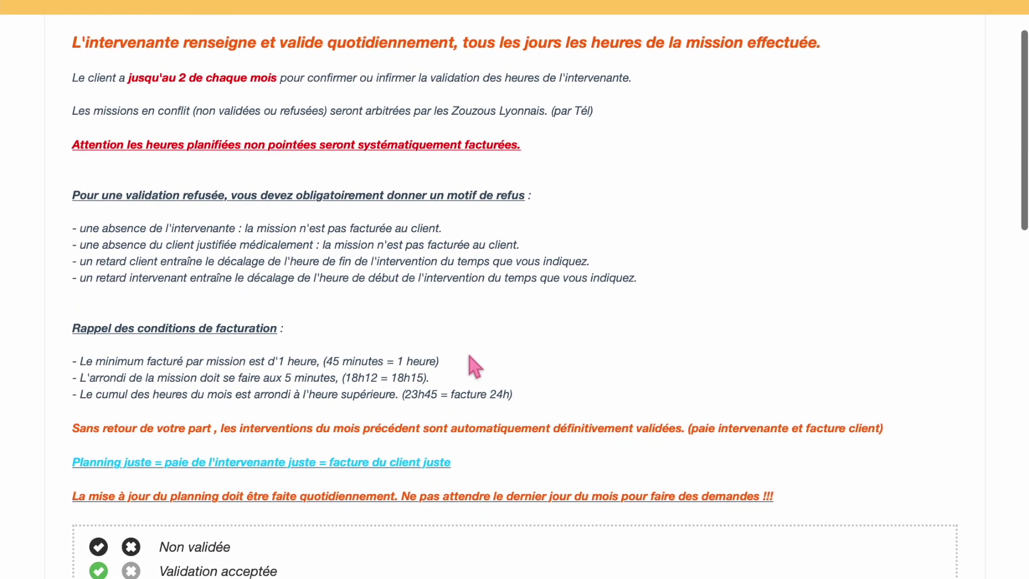
pyautogui.scroll(-10, 470, 356)
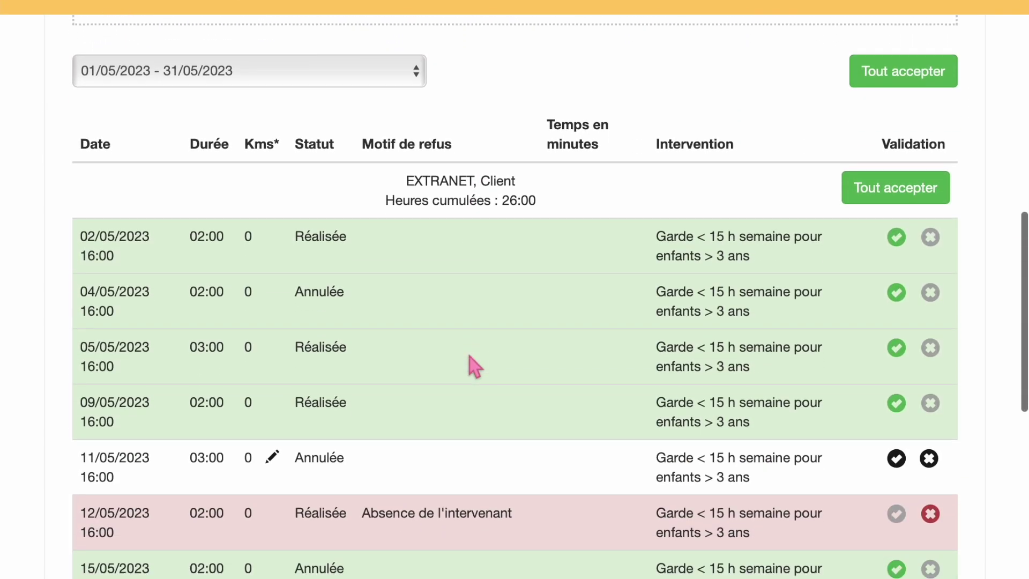
pyautogui.scroll(-10, 470, 356)
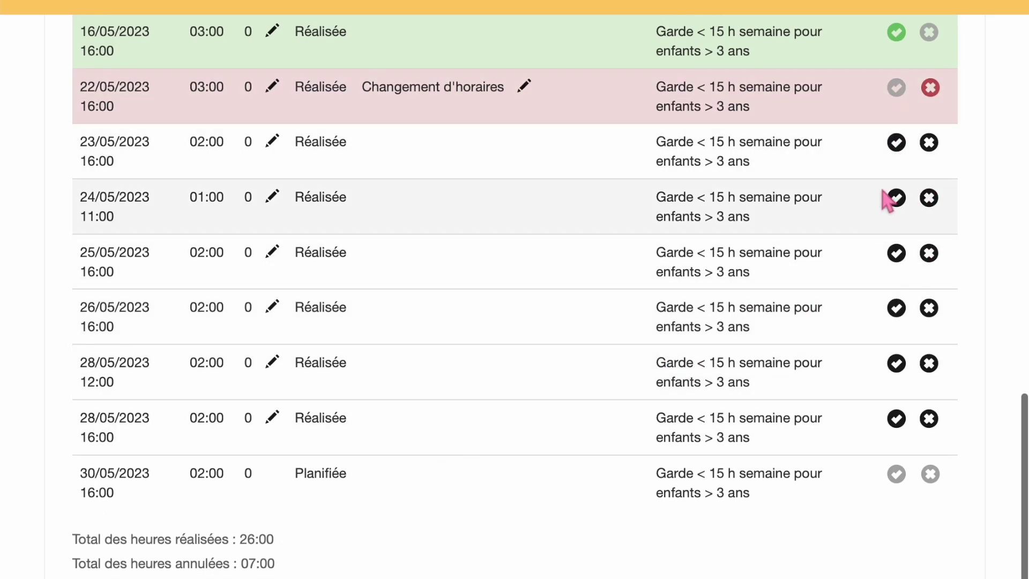
pyautogui.click(902, 151)
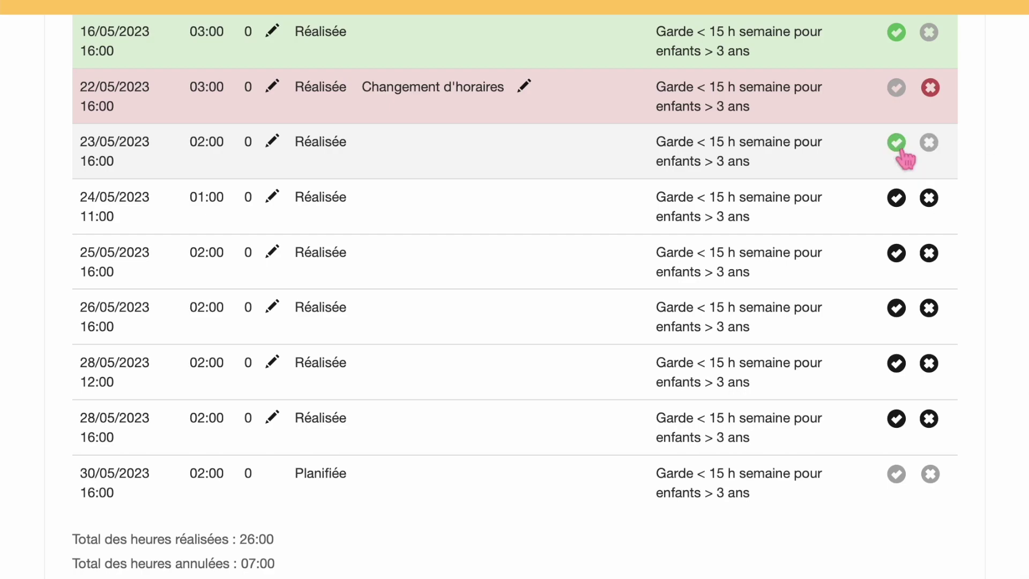
pyautogui.click(903, 213)
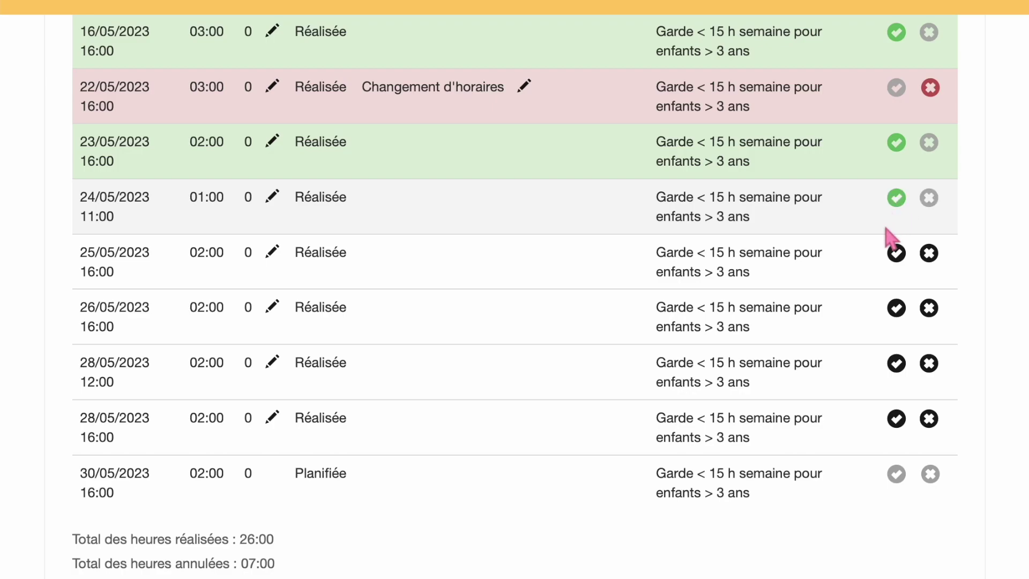
# - Refuse the validation of the 25/05/2023 intervention with the motive Absence de l'intervenant and a short comment
pyautogui.click(932, 257)
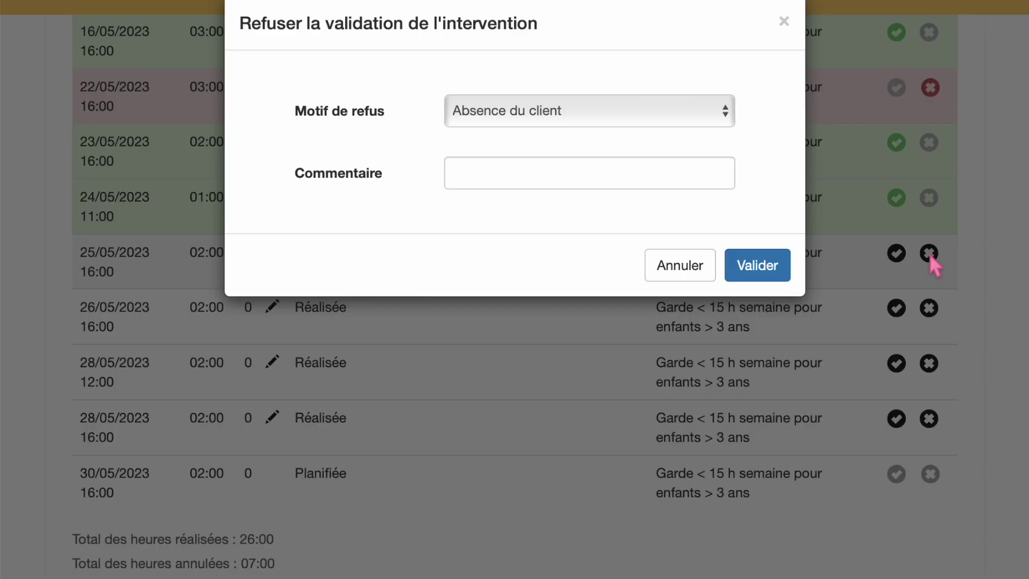
pyautogui.click(620, 122)
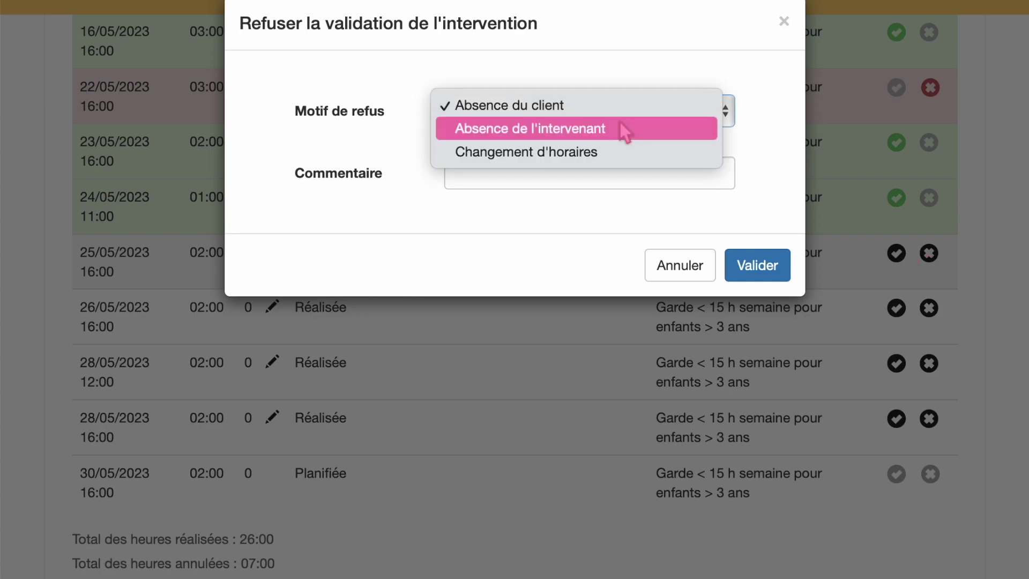
pyautogui.click(619, 128)
pyautogui.click(564, 173)
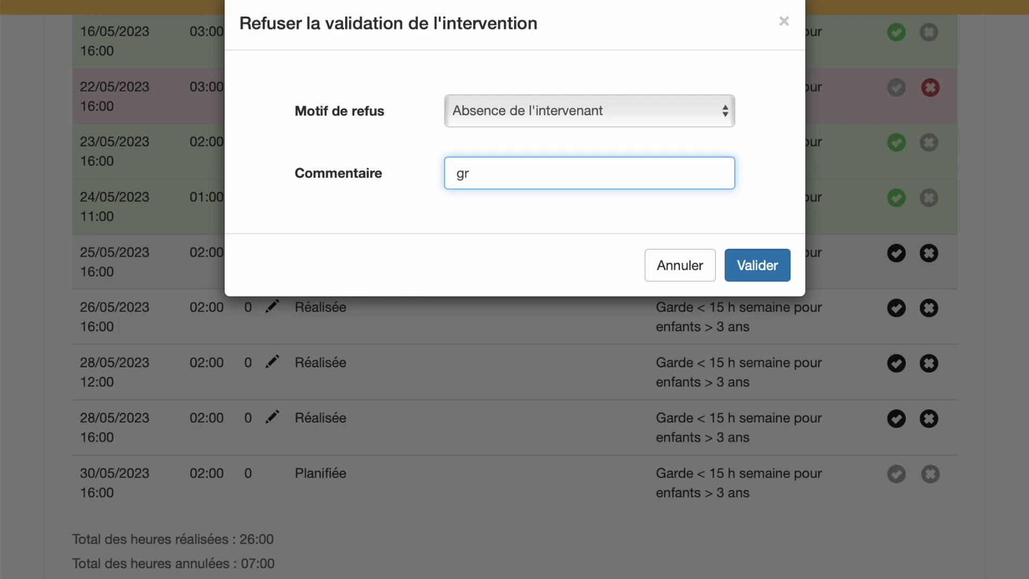
pyautogui.click(756, 267)
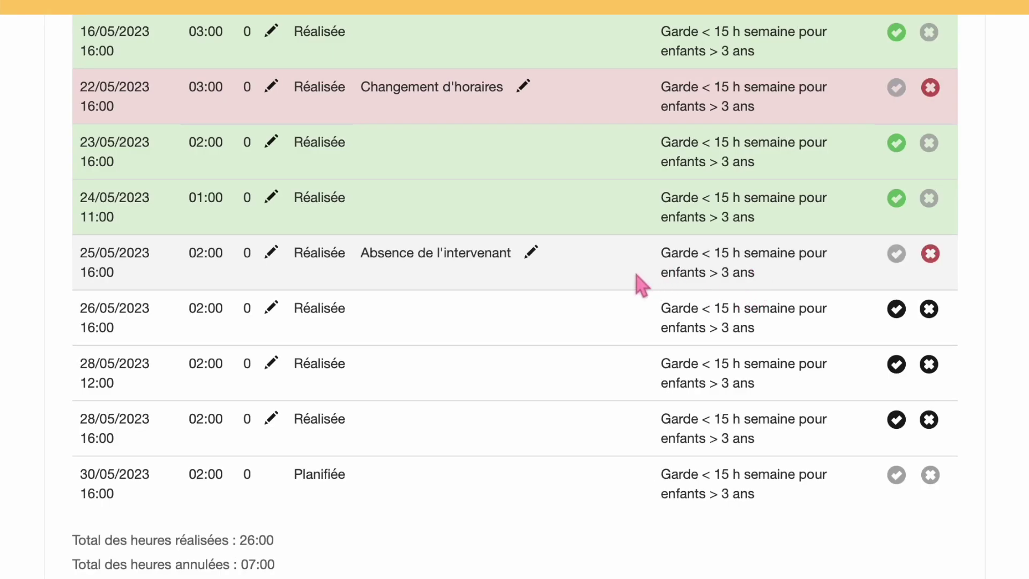
# - Accept the validation of the 26/05/2023 intervention and both 28/05/2023 interventions, at 12:00 and 16:00
pyautogui.scroll(-1, 638, 356)
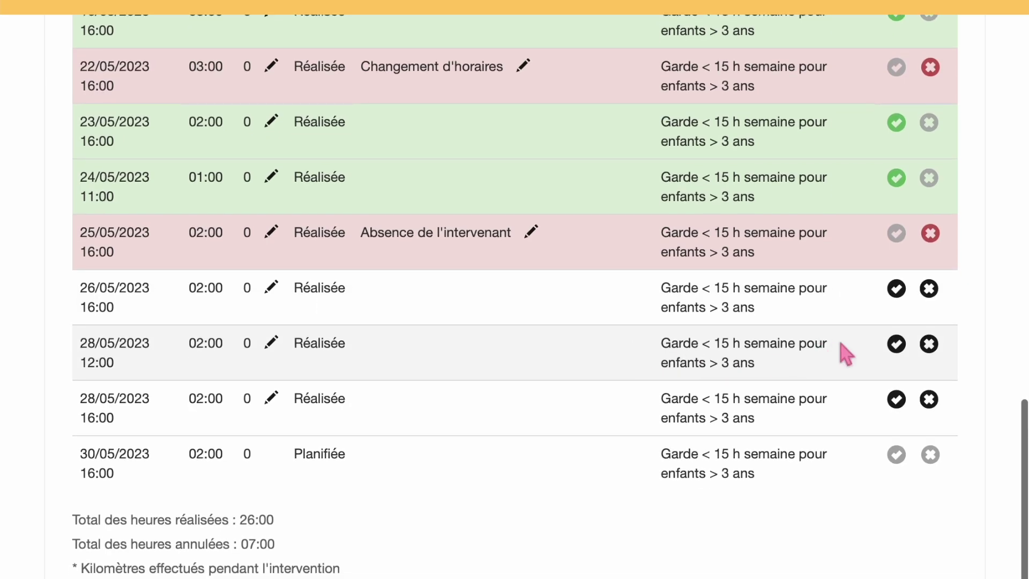
pyautogui.click(896, 289)
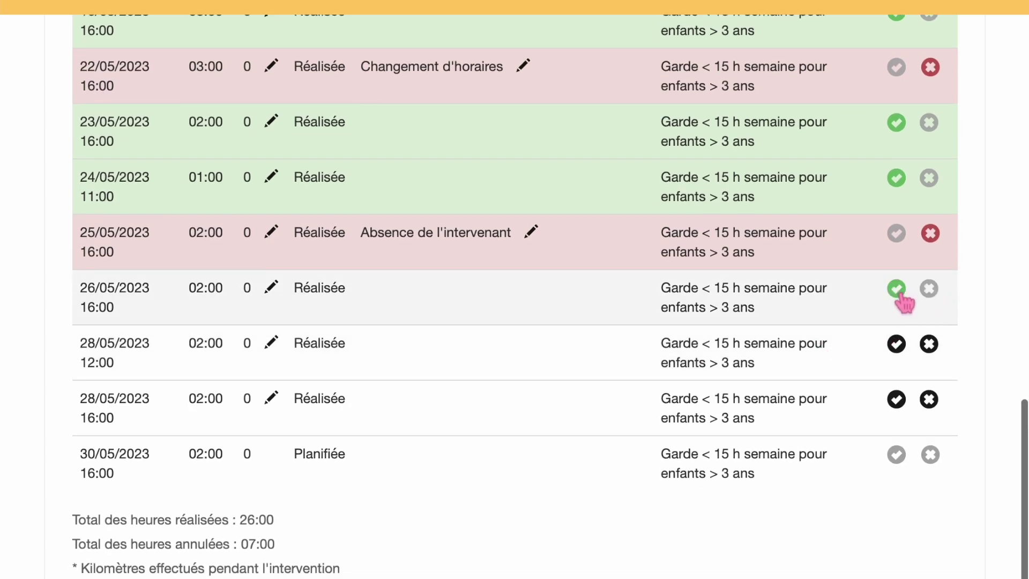
pyautogui.click(897, 345)
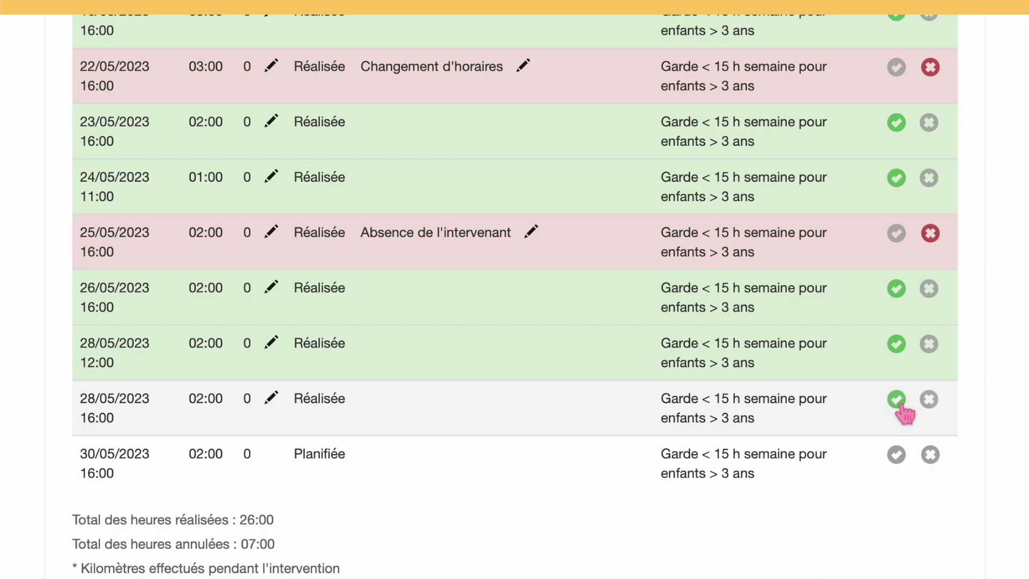
# - Review the validation rules, billing conditions and icon legend, and check the validation status of each May 2023 intervention
pyautogui.scroll(15, 905, 413)
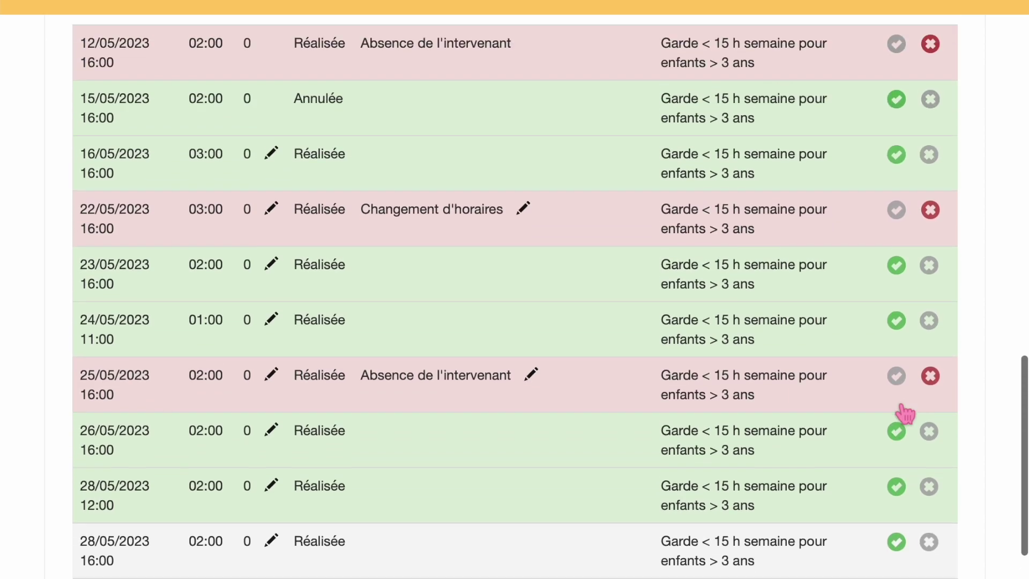
pyautogui.scroll(10, 905, 412)
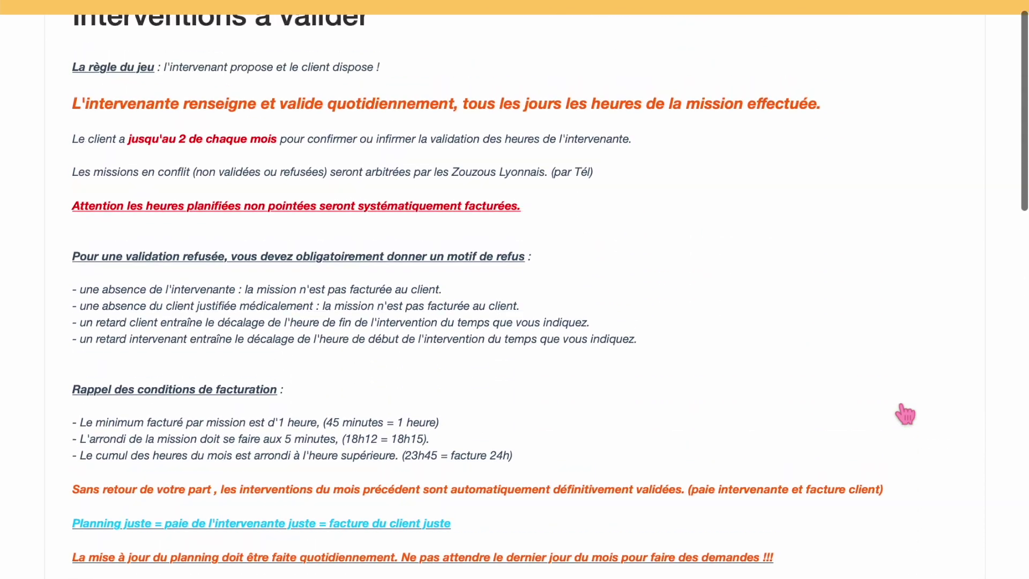
pyautogui.scroll(1, 905, 414)
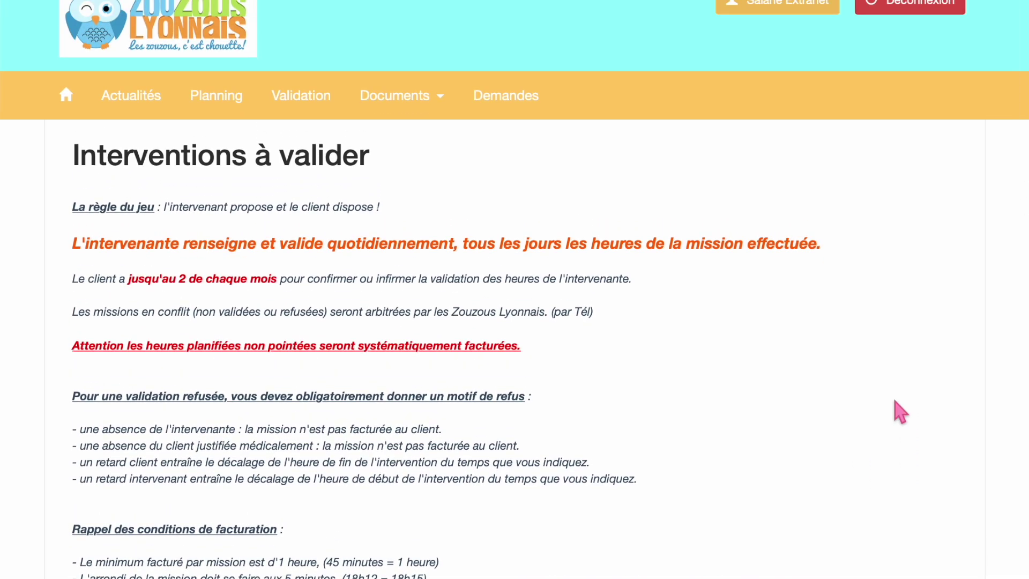
pyautogui.scroll(-5, 901, 413)
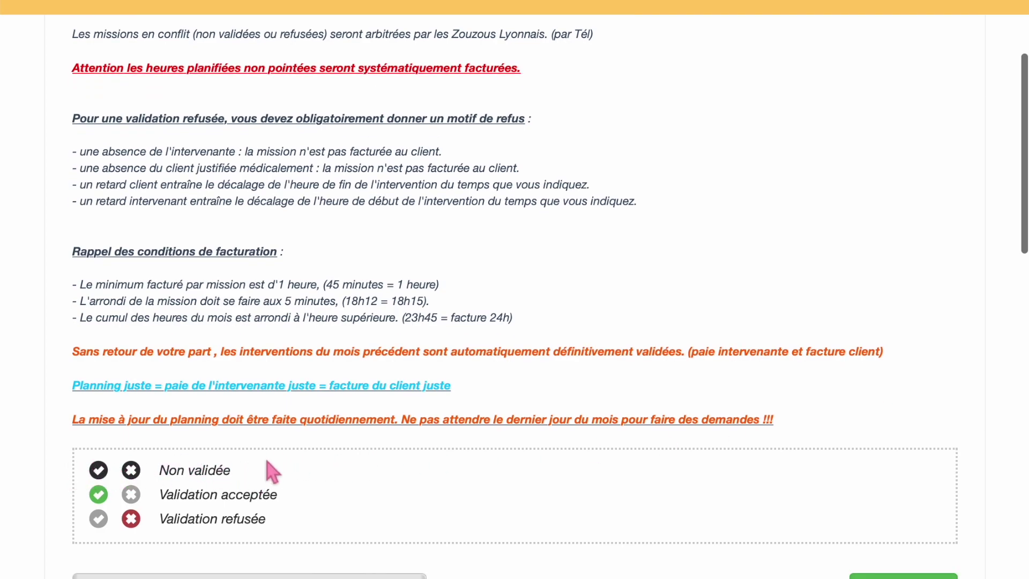
pyautogui.scroll(-15, 316, 471)
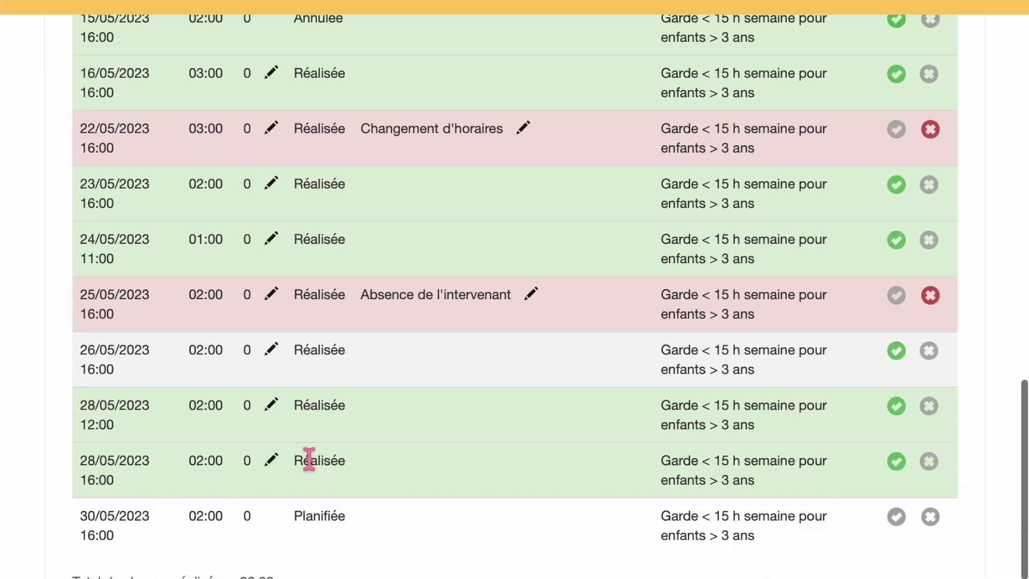
pyautogui.scroll(20, 315, 472)
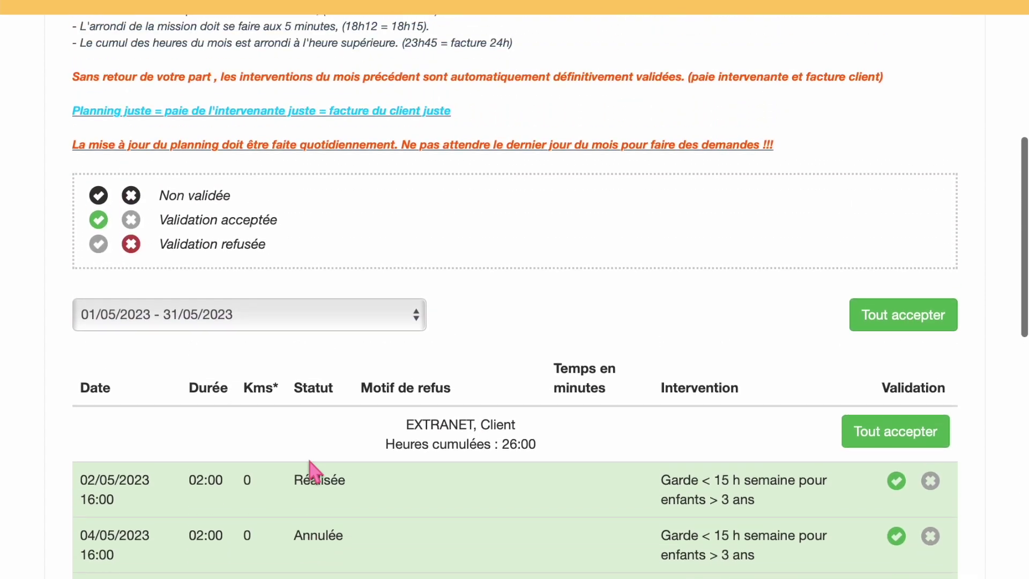
pyautogui.scroll(-2, 309, 459)
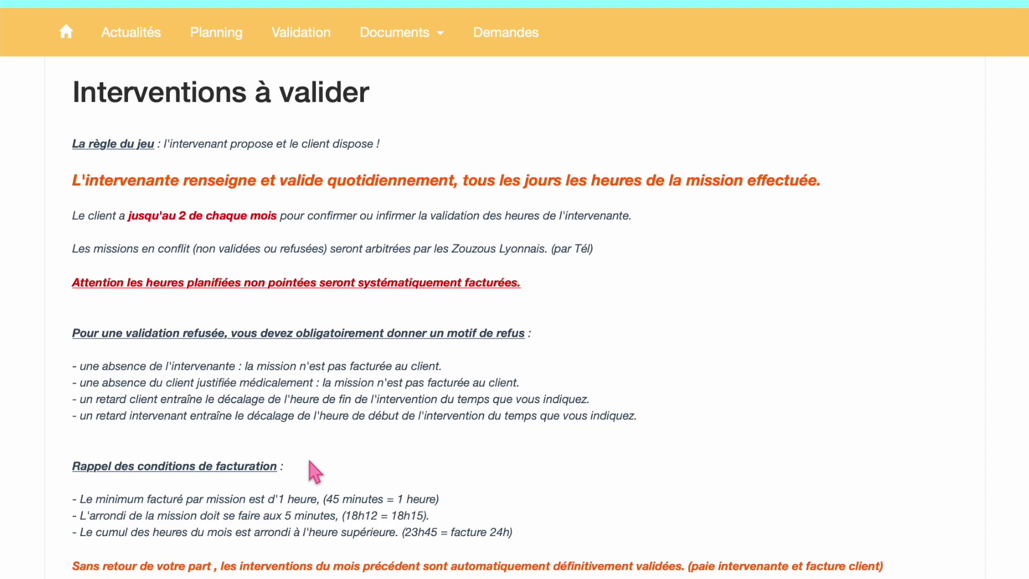
pyautogui.scroll(-5, 316, 472)
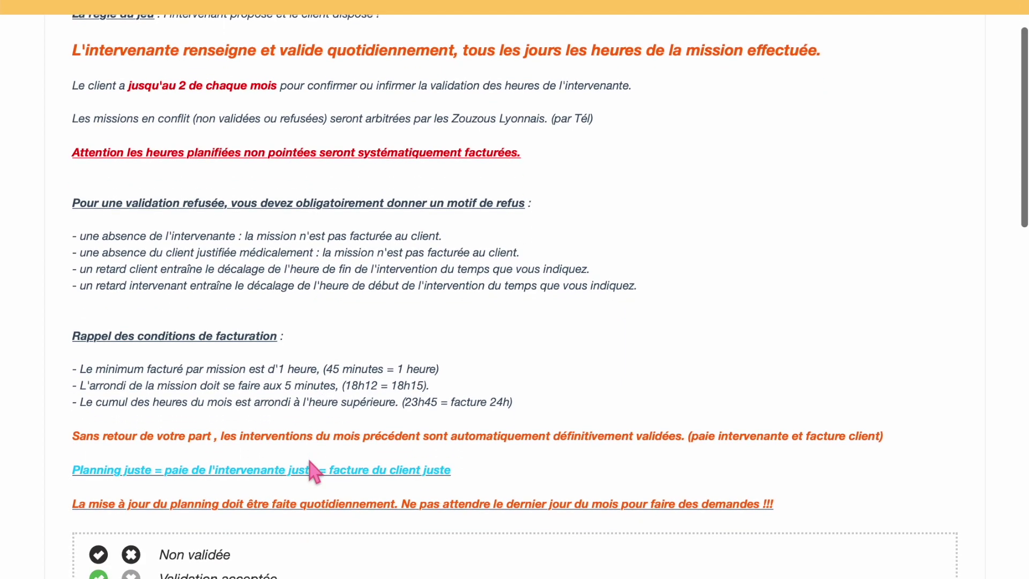
pyautogui.scroll(-7, 315, 472)
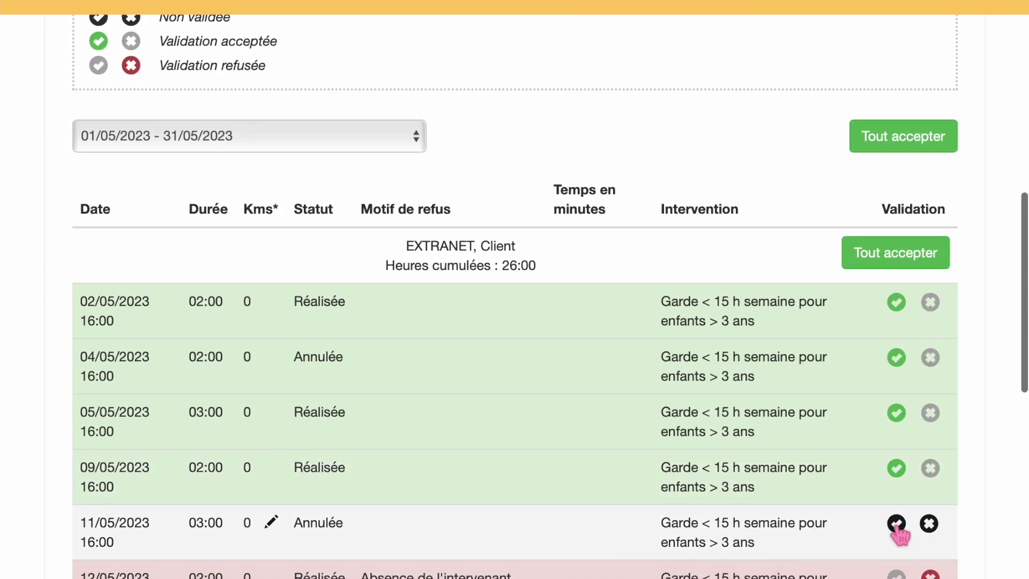
pyautogui.scroll(-2, 896, 533)
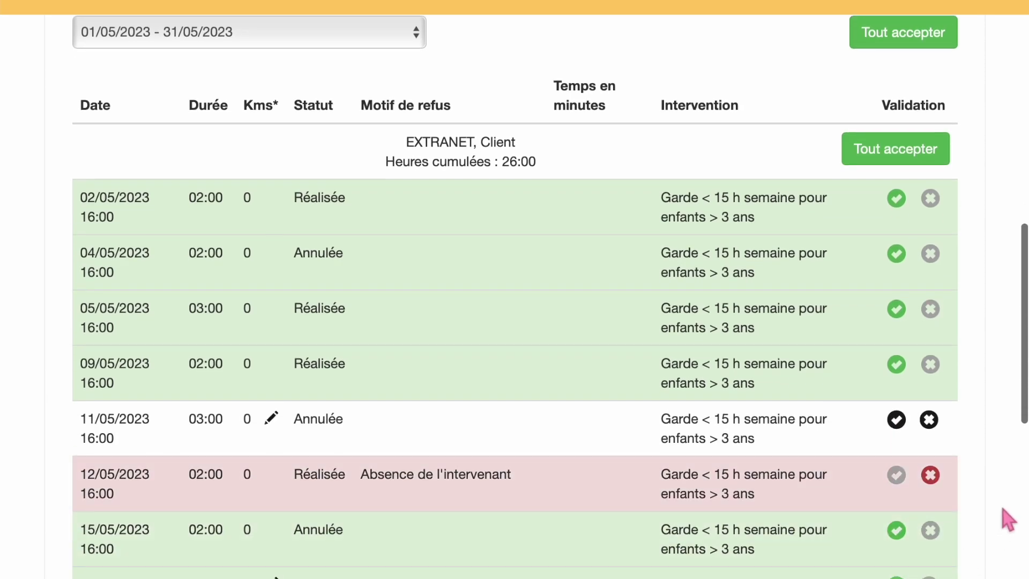
pyautogui.scroll(-1, 969, 519)
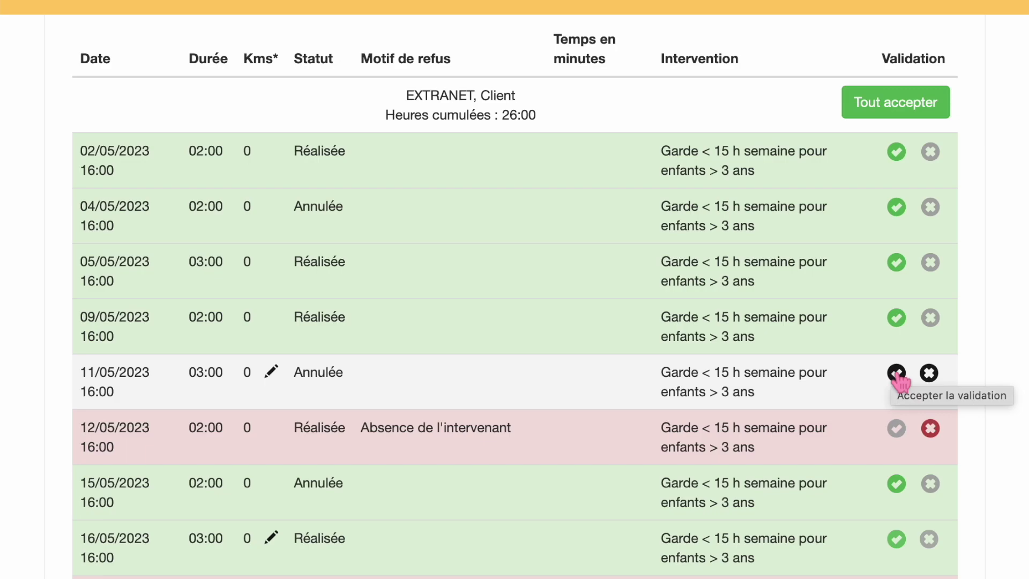
pyautogui.scroll(10, 781, 343)
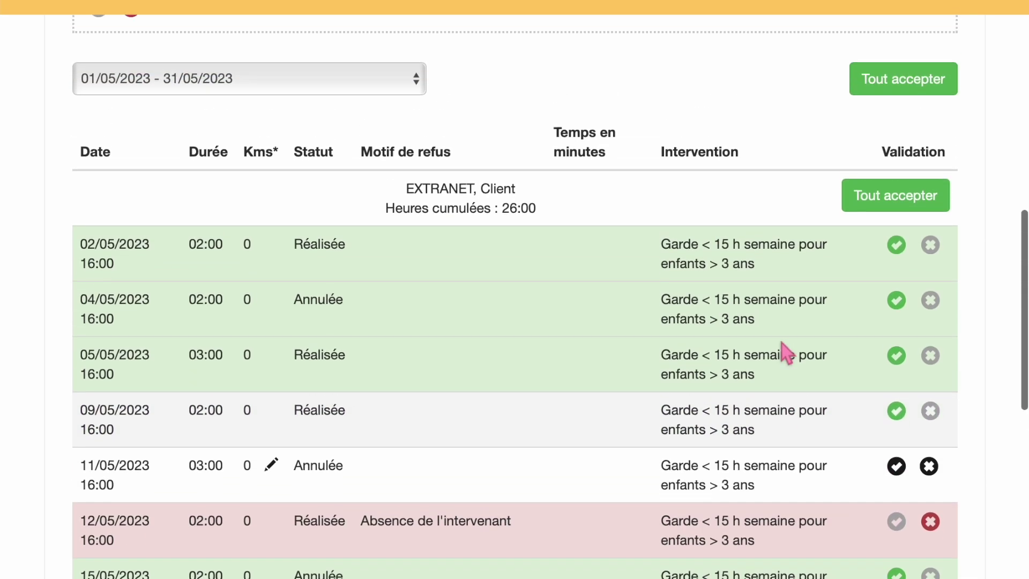
pyautogui.scroll(5, 782, 343)
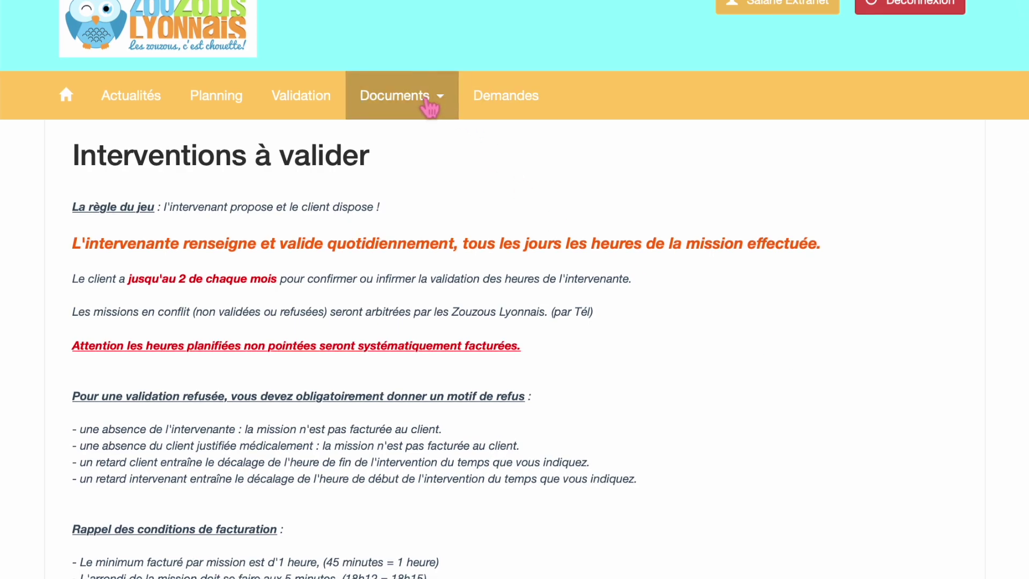
# - View the Actualités page and return to the extranet's welcome page
pyautogui.click(146, 103)
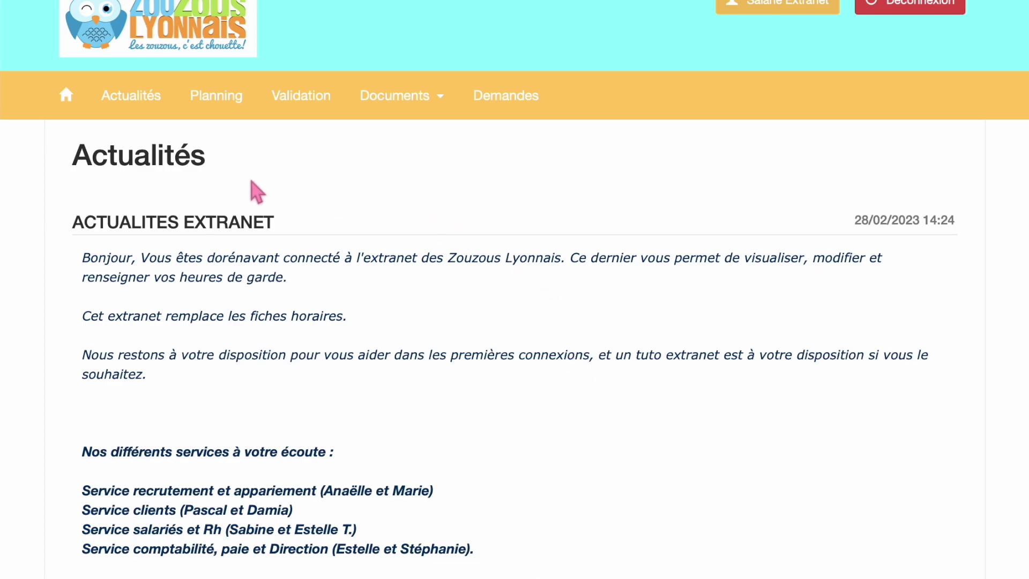
pyautogui.click(67, 97)
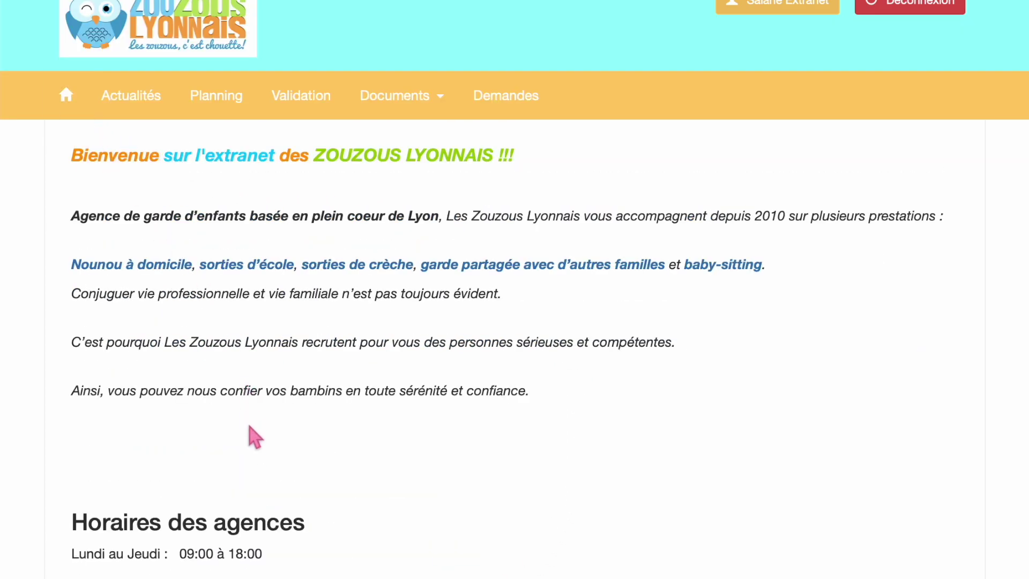